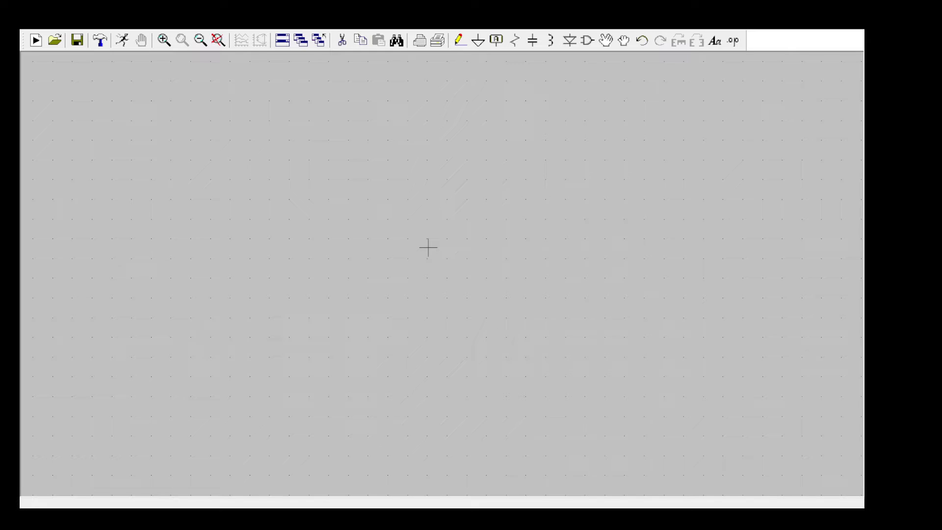
Step: Create a new schematic and close the extra draft so one blank sheet remains
left_click(38, 43)
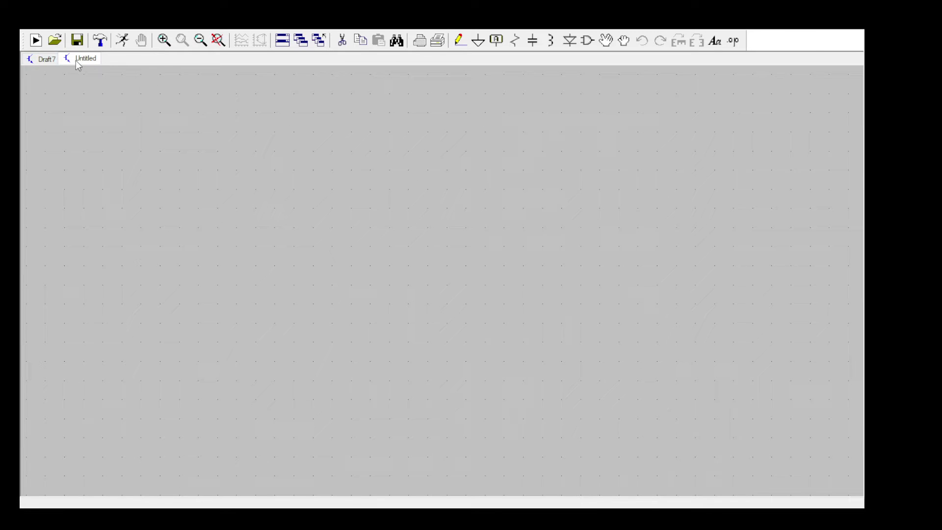
left_click(79, 58)
left_click(47, 58)
key("ctrl+w")
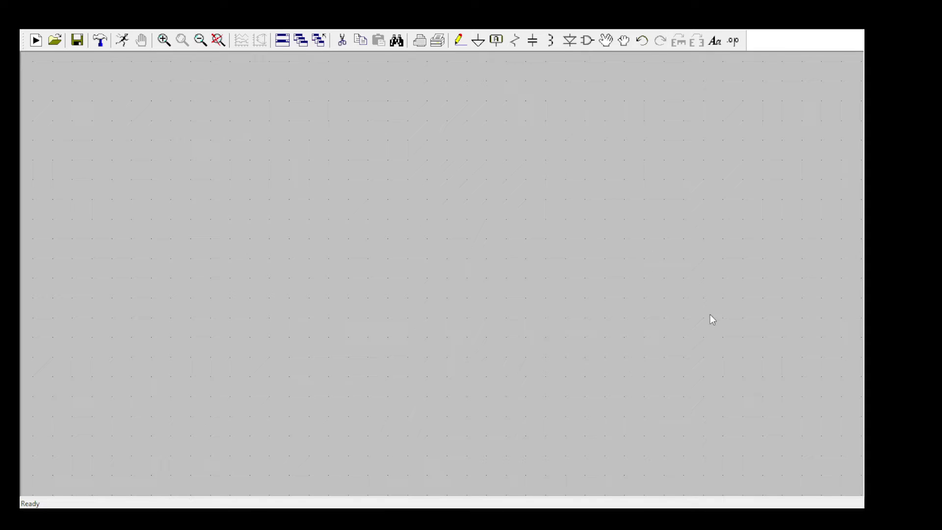
Step: Place voltage source V1 on the left side of the sheet
key("v")
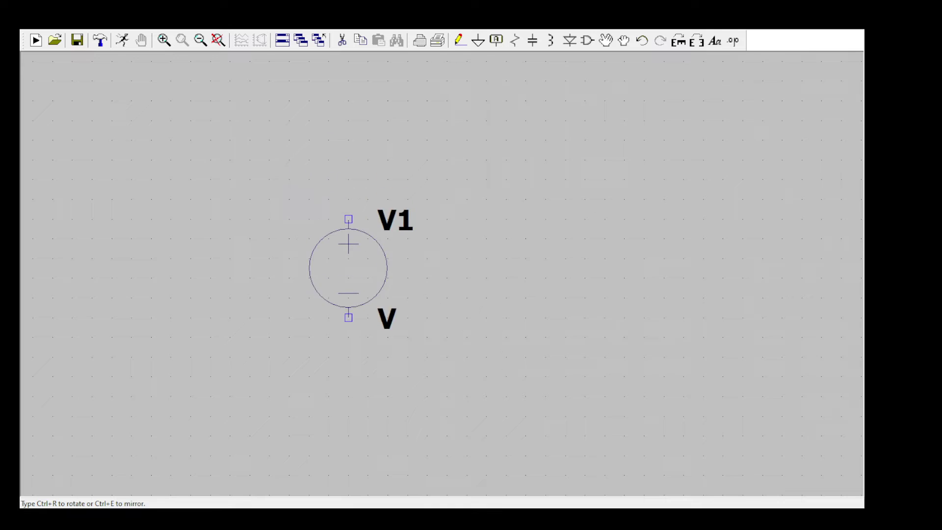
left_click(151, 219)
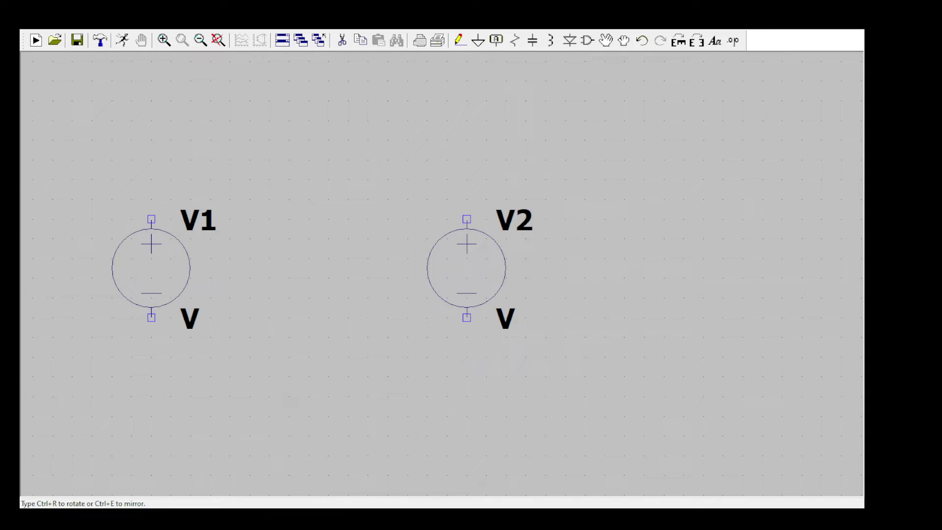
key("Escape")
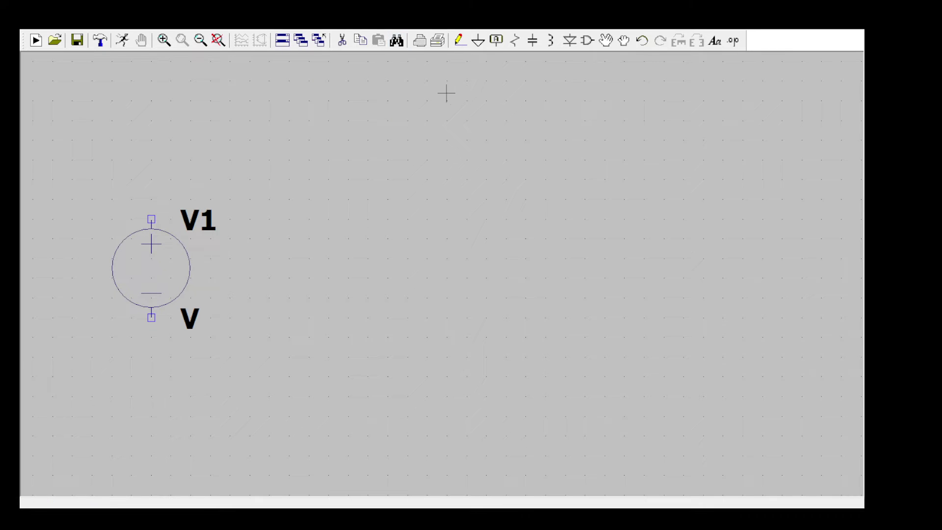
Step: Place a horizontal resistor R1 above and right of V1
left_click(516, 43)
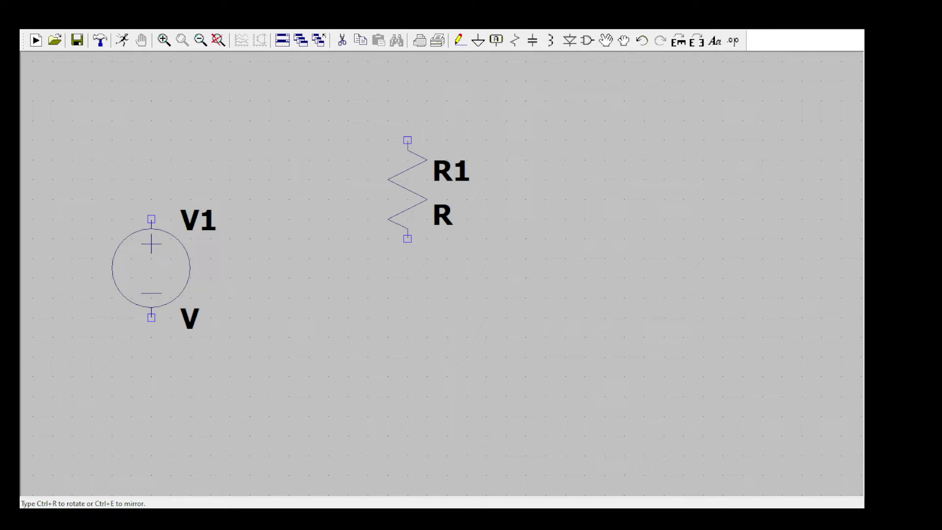
key("ctrl+r")
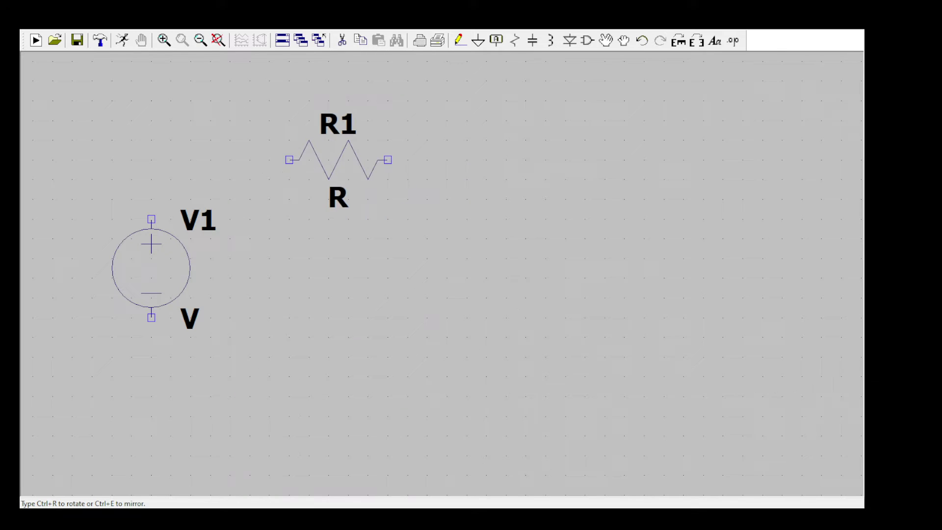
left_click(338, 160)
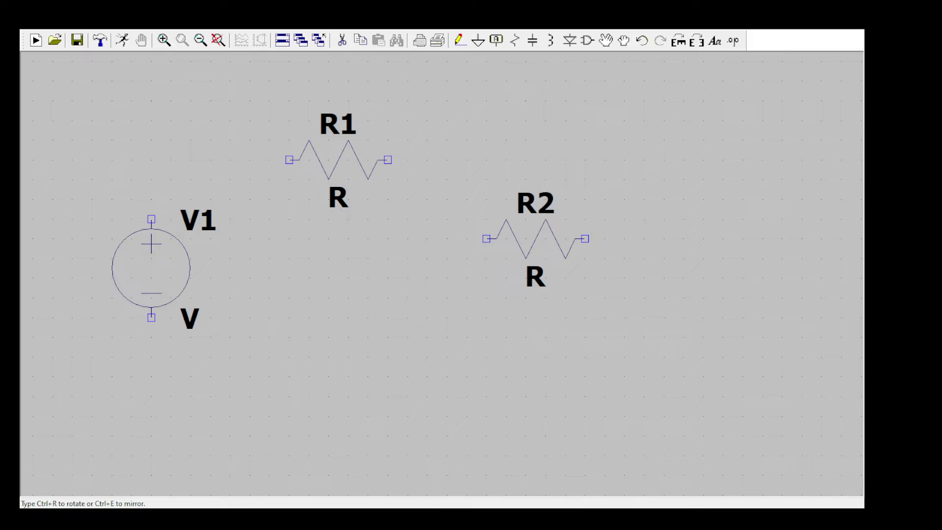
key("Escape")
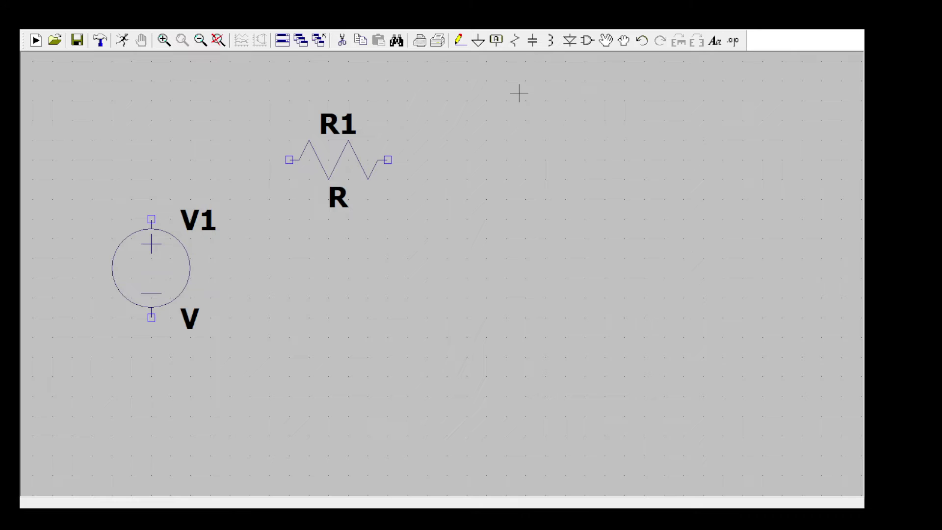
Step: Place a vertical resistor R2 on the right side of the sheet
left_click(514, 42)
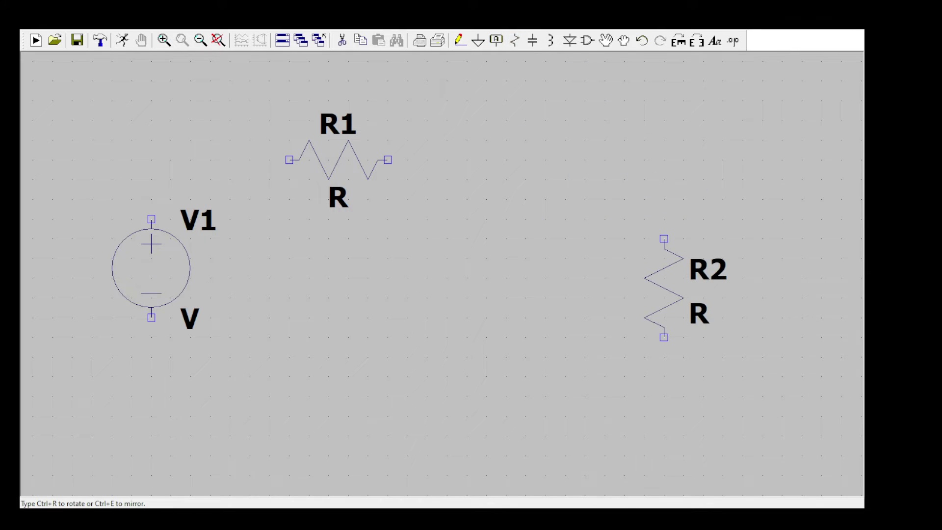
left_click(723, 200)
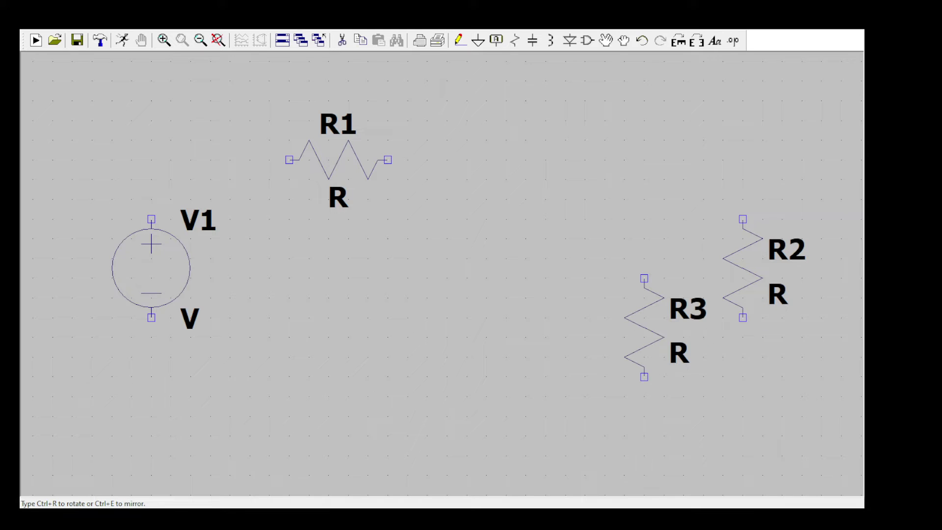
key("Escape")
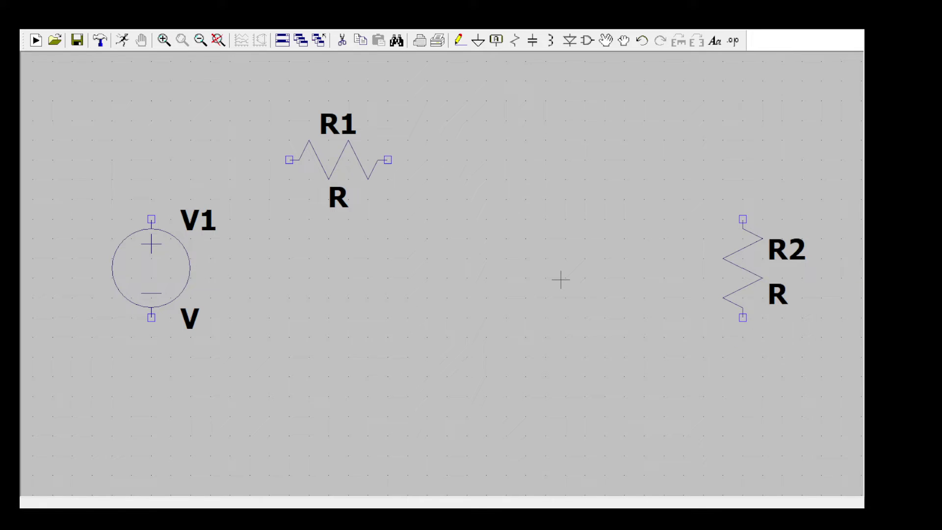
Step: Place a ground symbol near the bottom centre, then pick up a zener diode
left_click(476, 45)
left_click(447, 435)
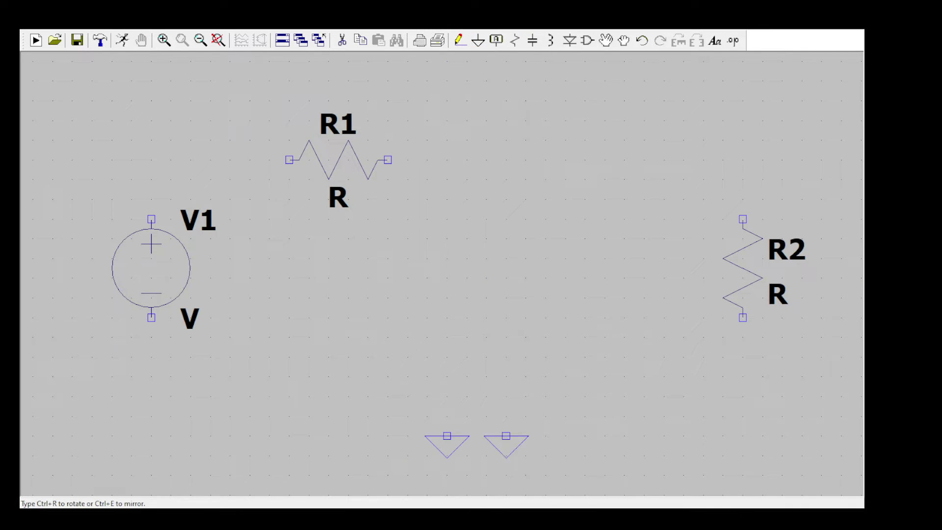
key("Escape")
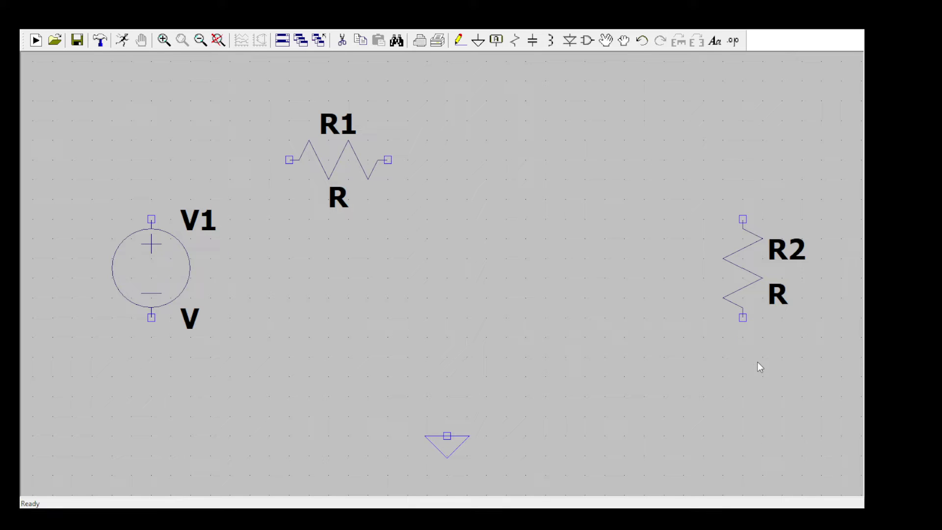
key("d")
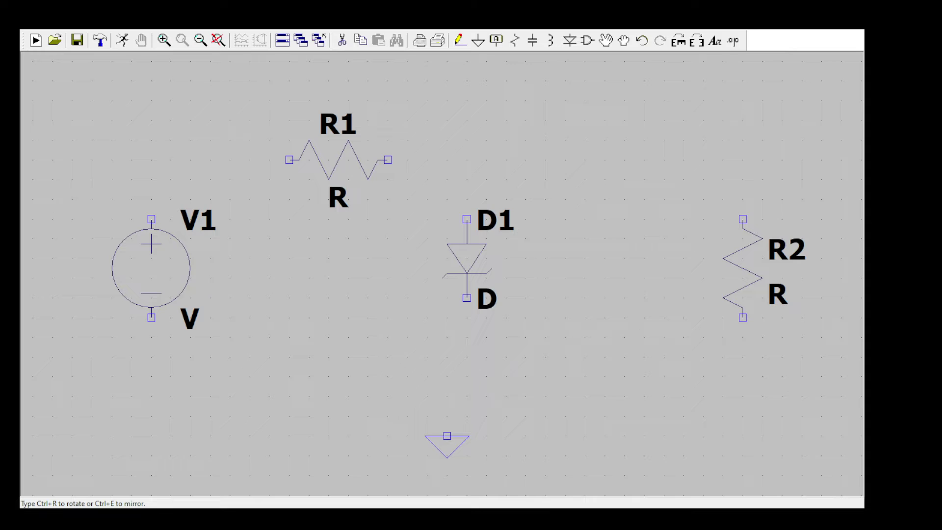
Step: Place zener D1 cathode-up in the centre and NPN transistor Q1 to its right
key("ctrl+r")
key("ctrl+r")
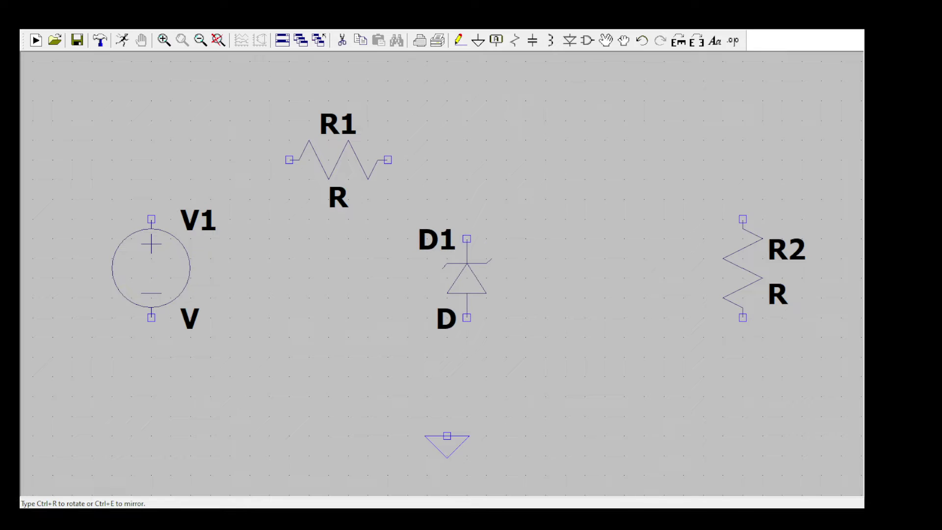
left_click(467, 239)
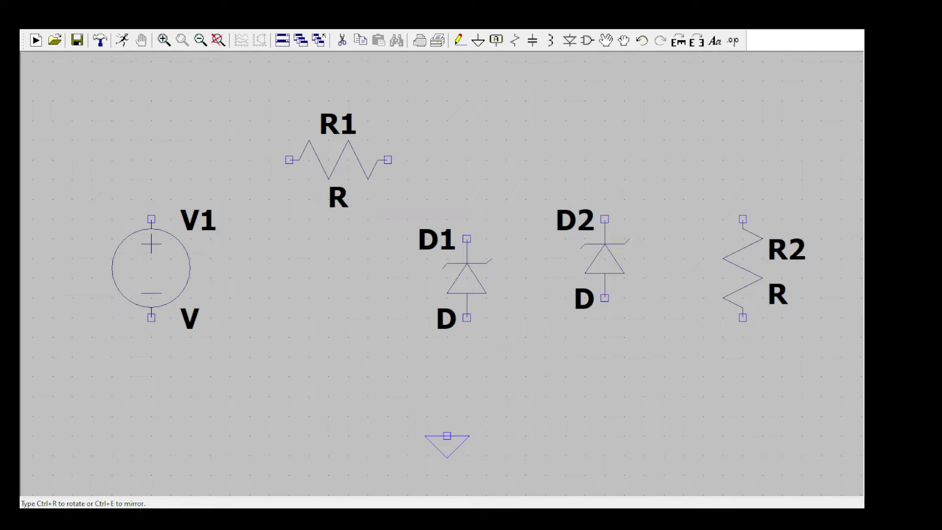
key("Escape")
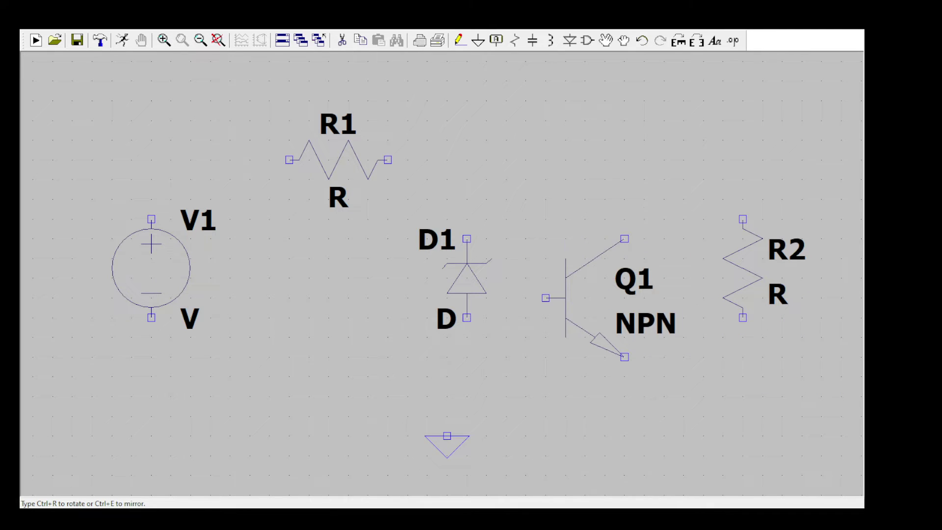
left_click(546, 219)
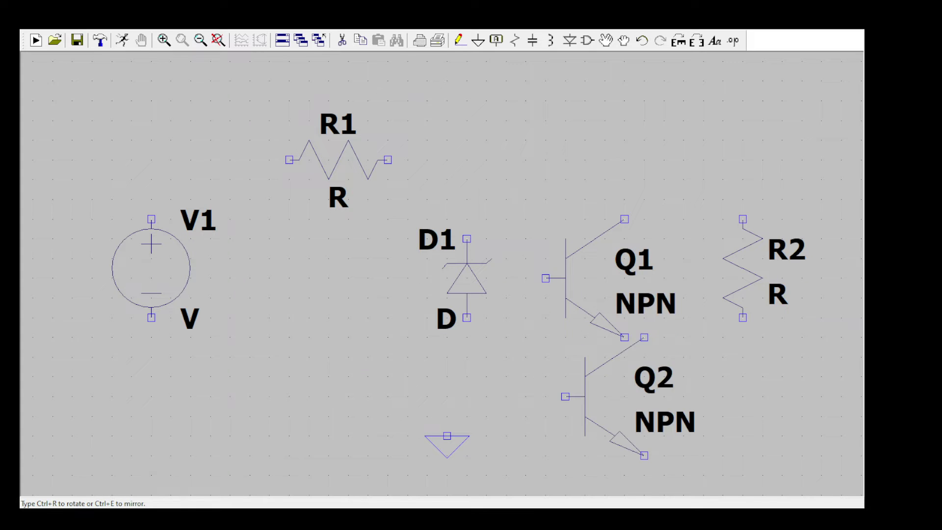
key("Escape")
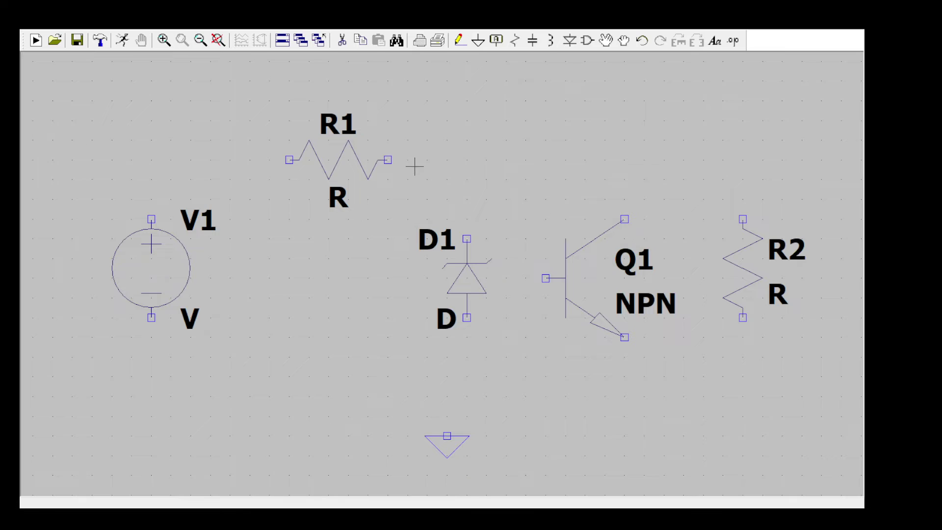
Step: Move V1 to the far left and shift R1 and D1 further left
left_click(460, 43)
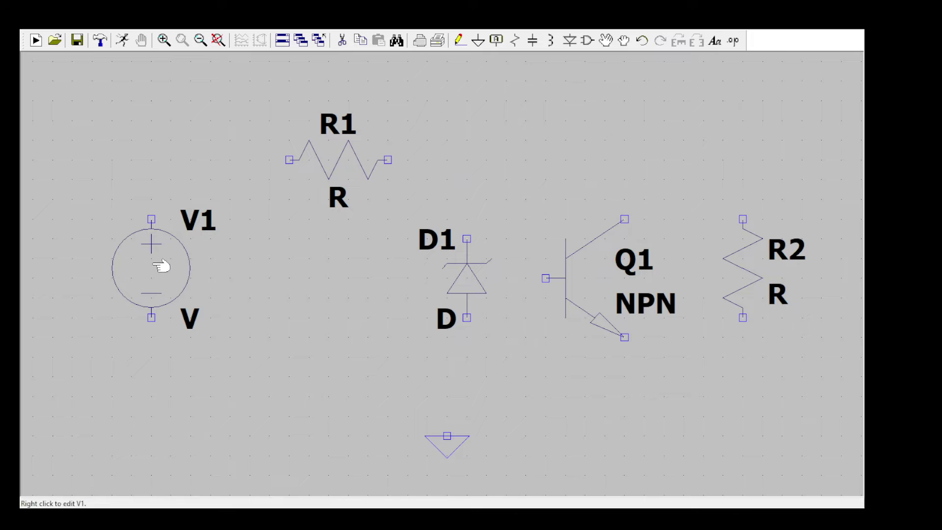
left_click(607, 41)
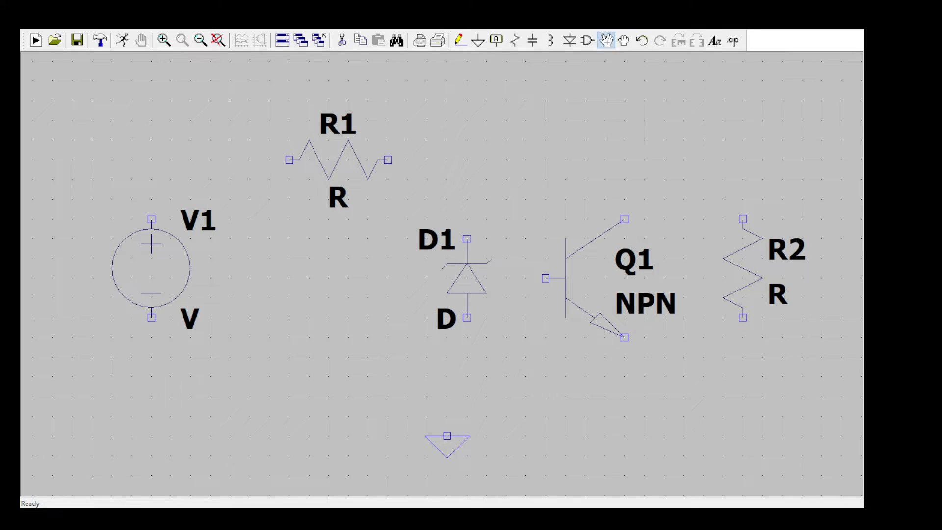
left_click(155, 268)
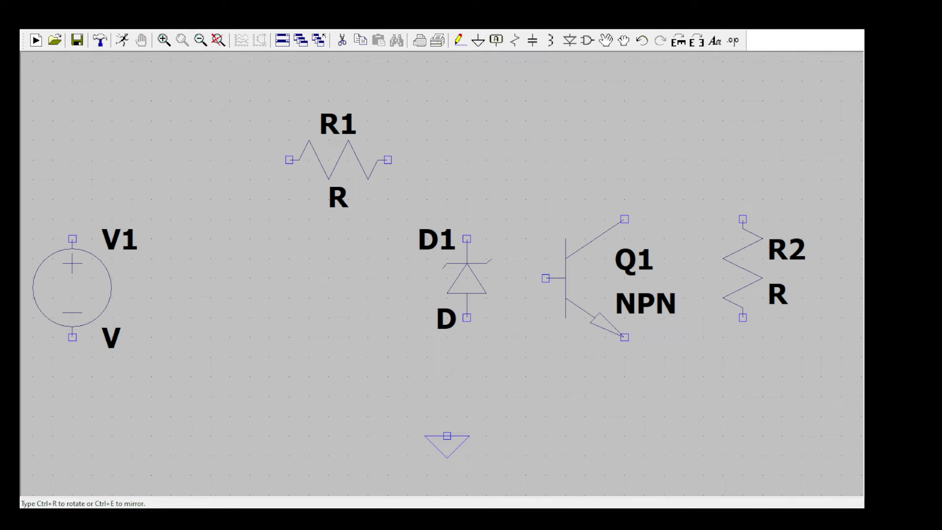
left_click(140, 287)
left_click(345, 156)
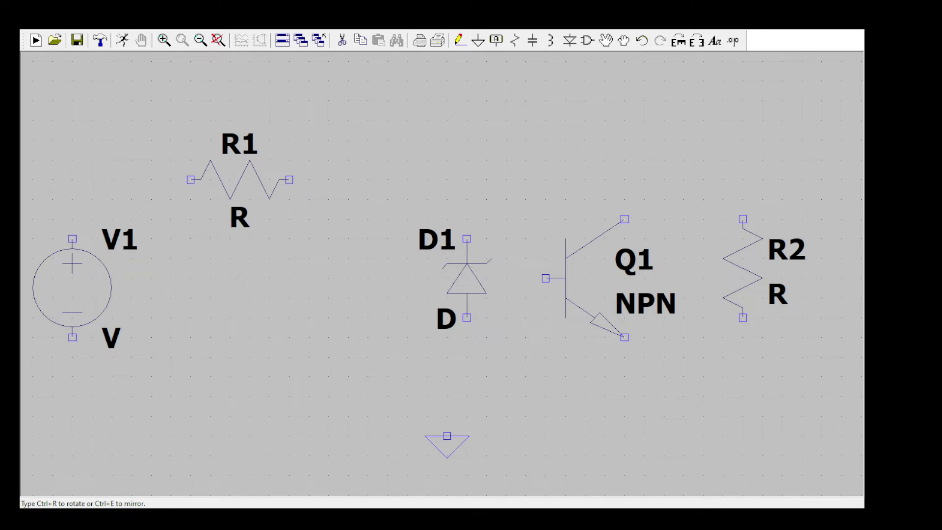
left_click(247, 175)
left_click(468, 282)
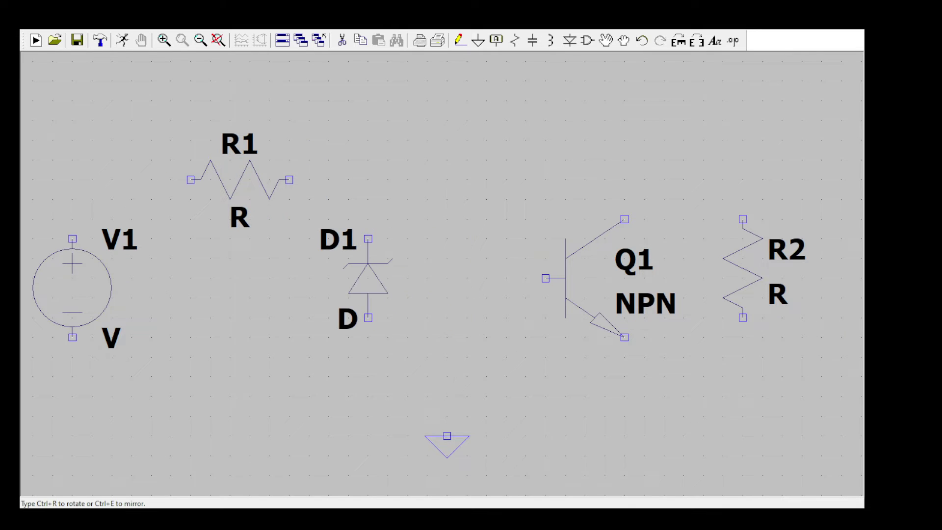
left_click(370, 282)
Step: Move Q1 and R2 lower on the sheet, then fit the schematic in view
left_click(583, 273)
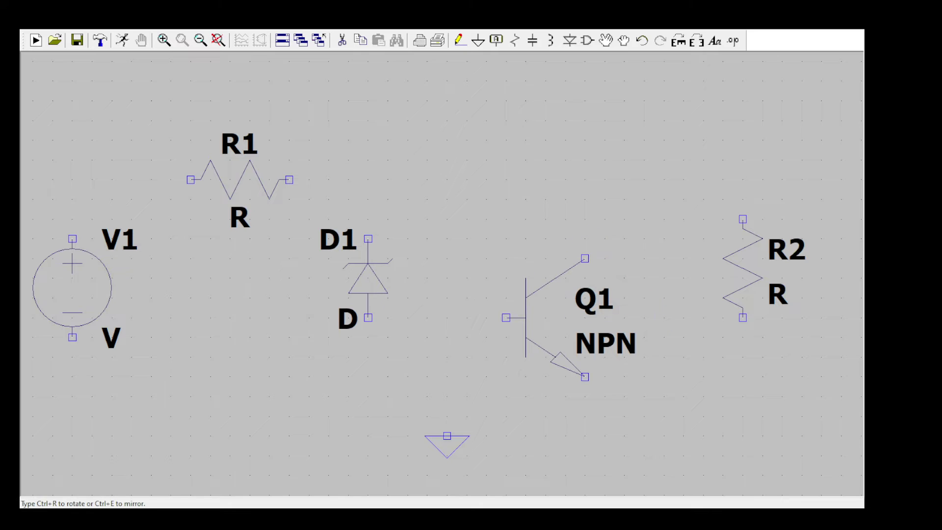
left_click(547, 315)
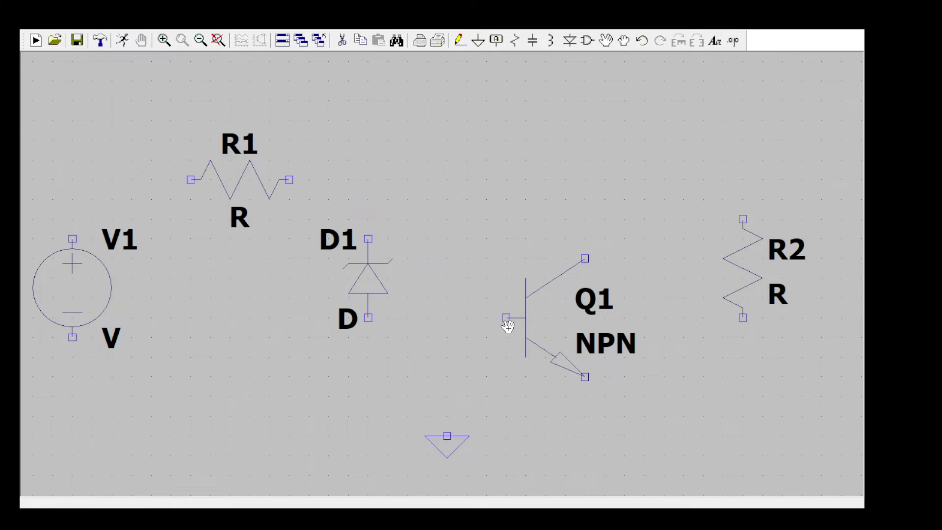
left_click(535, 320)
left_click(561, 332)
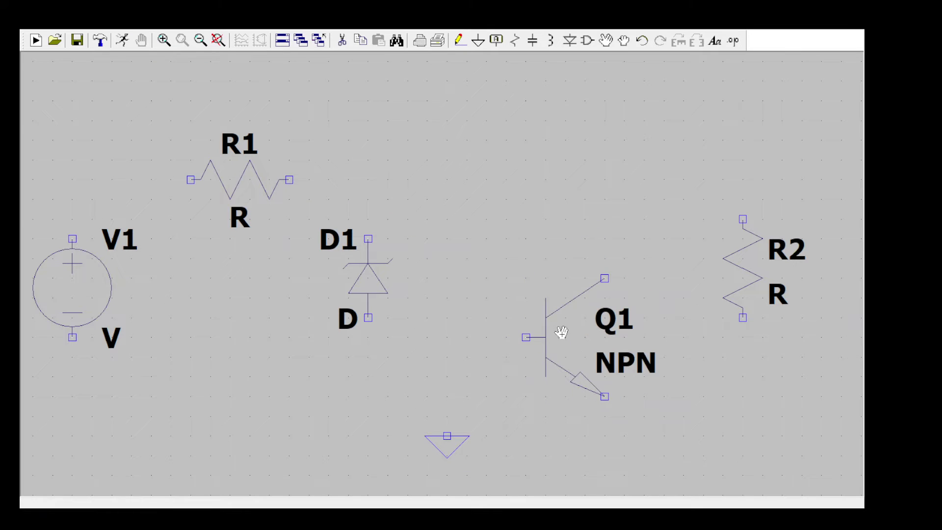
left_click(752, 275)
left_click(797, 337)
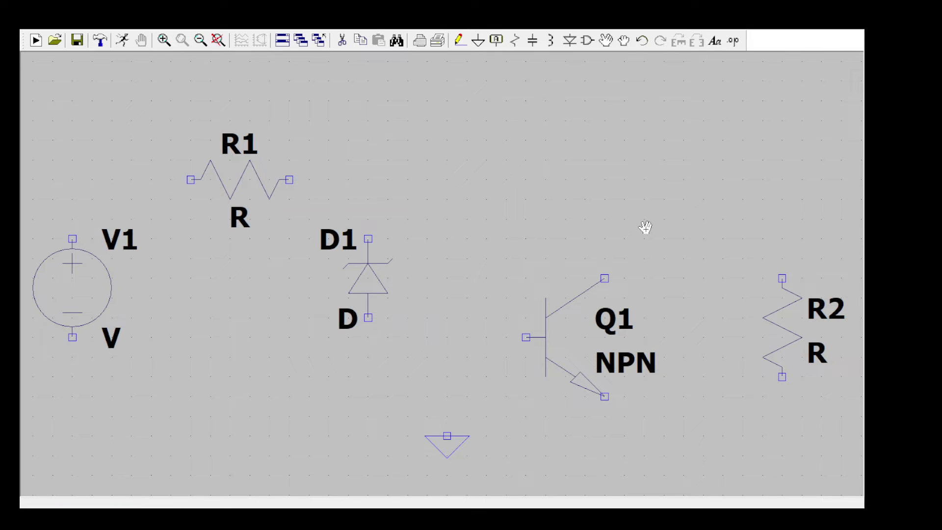
key("Escape")
key("space")
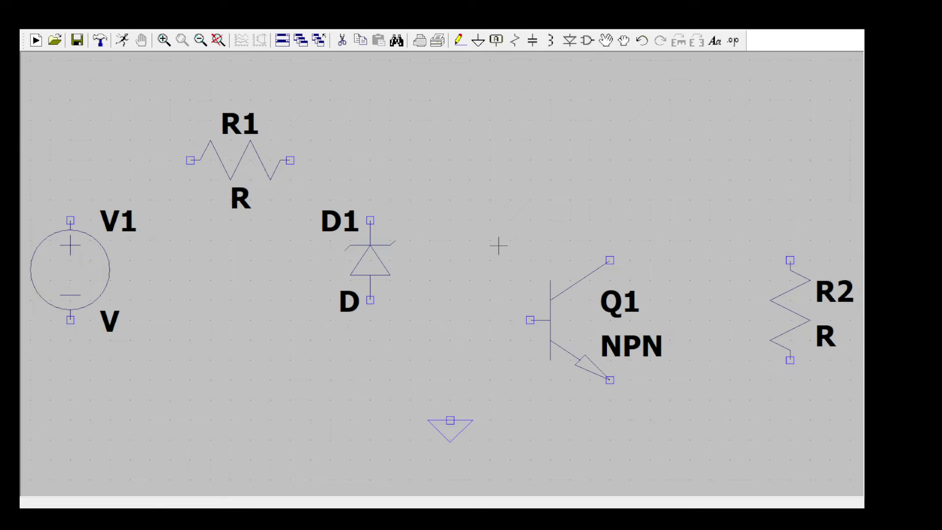
Step: Wire R1's right pin to D1's top, Q1's collector and R2's top
left_click(460, 42)
left_click(290, 160)
left_click(370, 220)
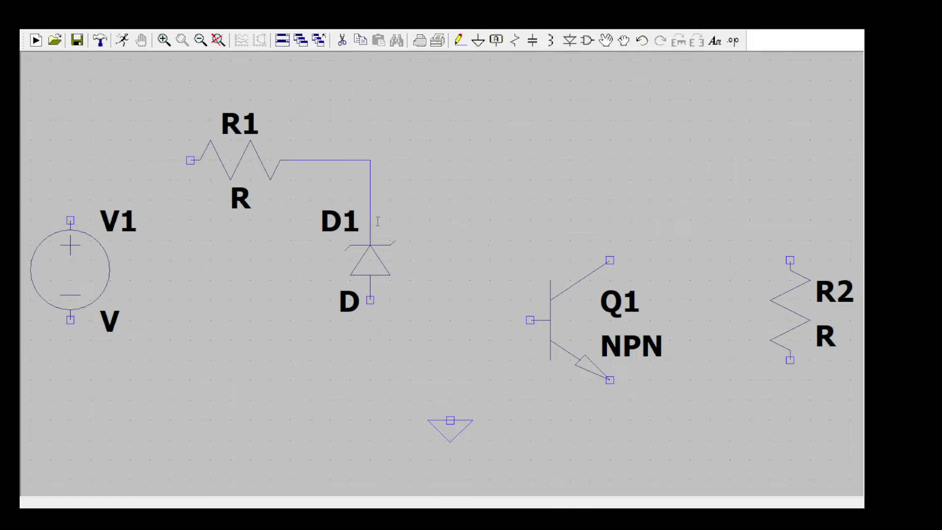
left_click(370, 160)
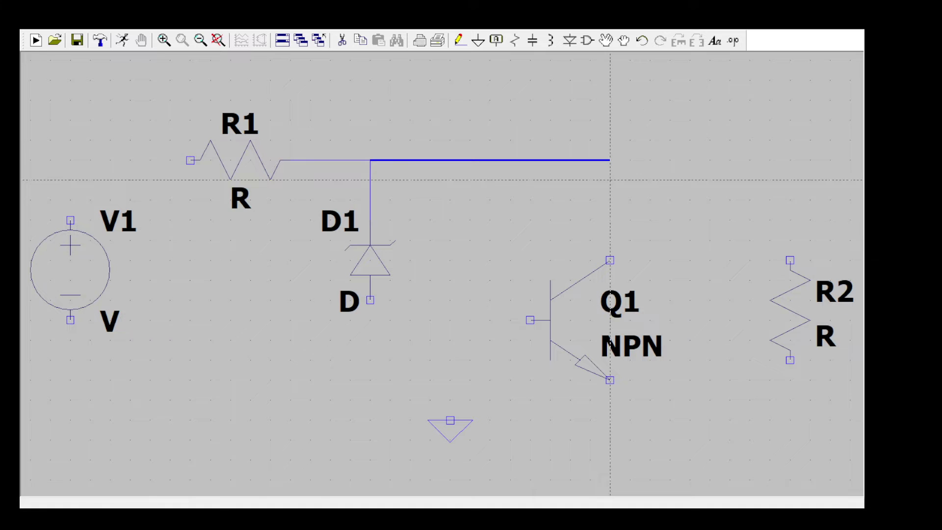
left_click(610, 260)
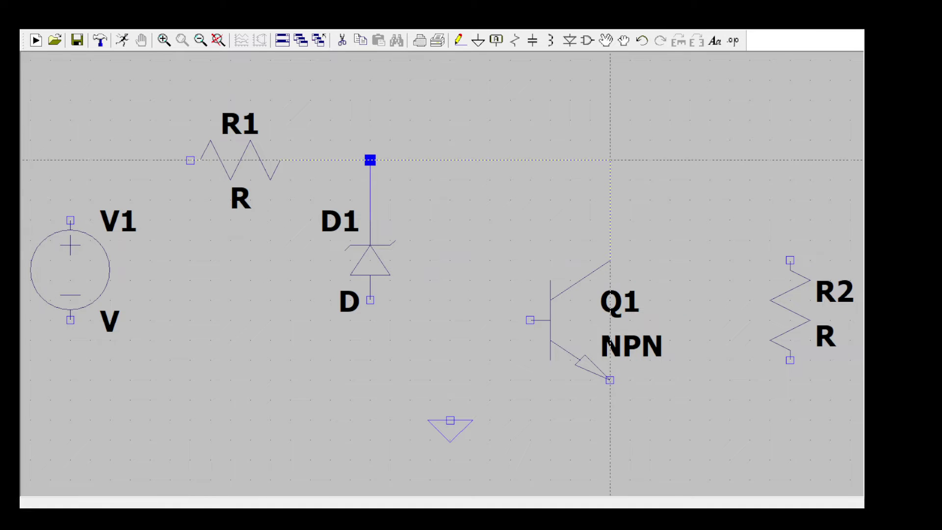
left_click(609, 160)
left_click(790, 160)
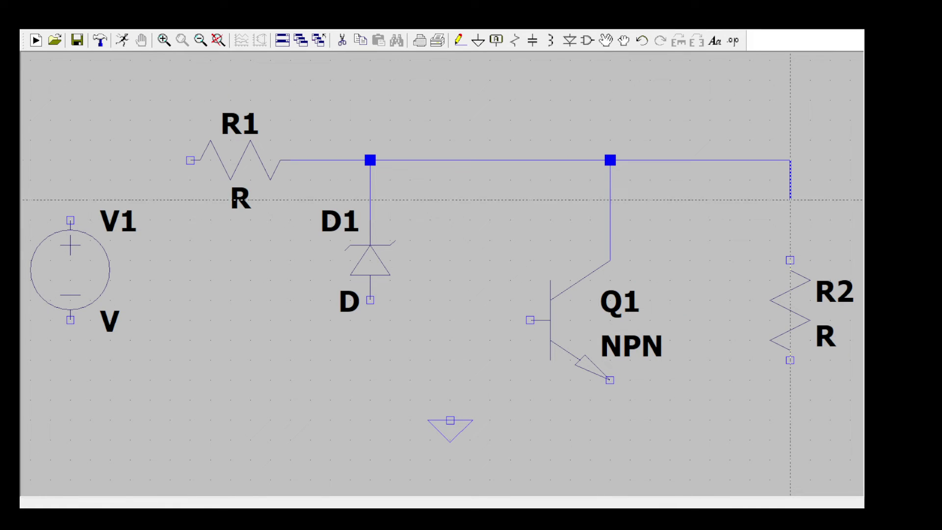
left_click(789, 260)
Step: Wire R1's left pin to V1's positive terminal and run a lead down from V1's negative terminal
left_click(190, 160)
left_click(70, 160)
left_click(70, 221)
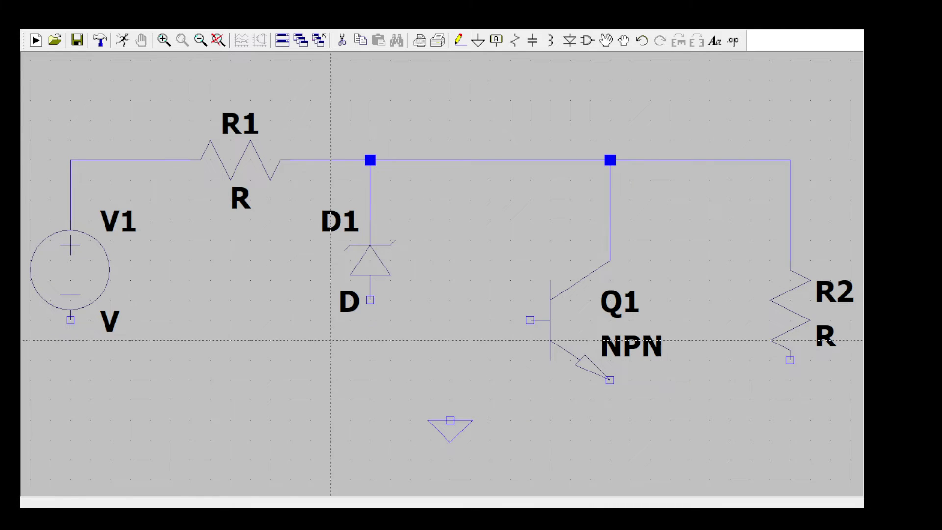
left_click(71, 319)
left_click(71, 400)
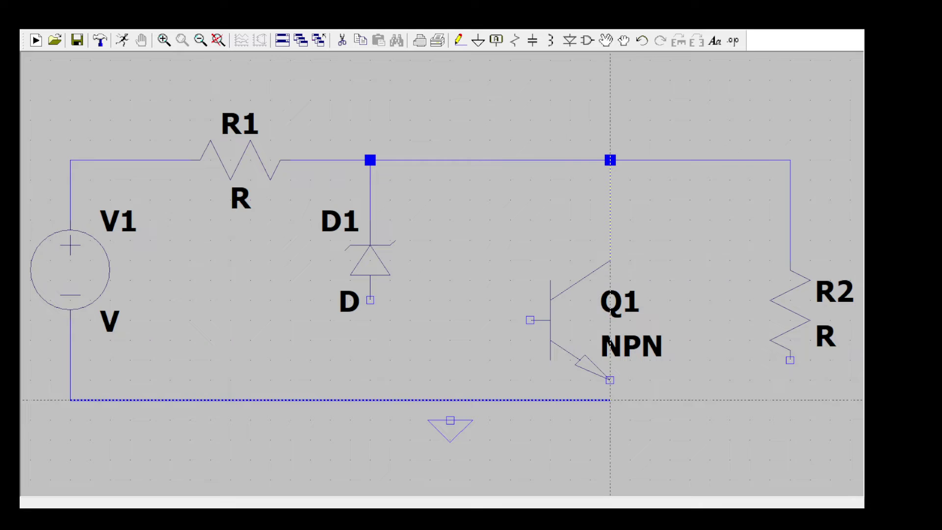
right_click(610, 400)
Step: Move the ground symbol lower on the sheet
key("Escape")
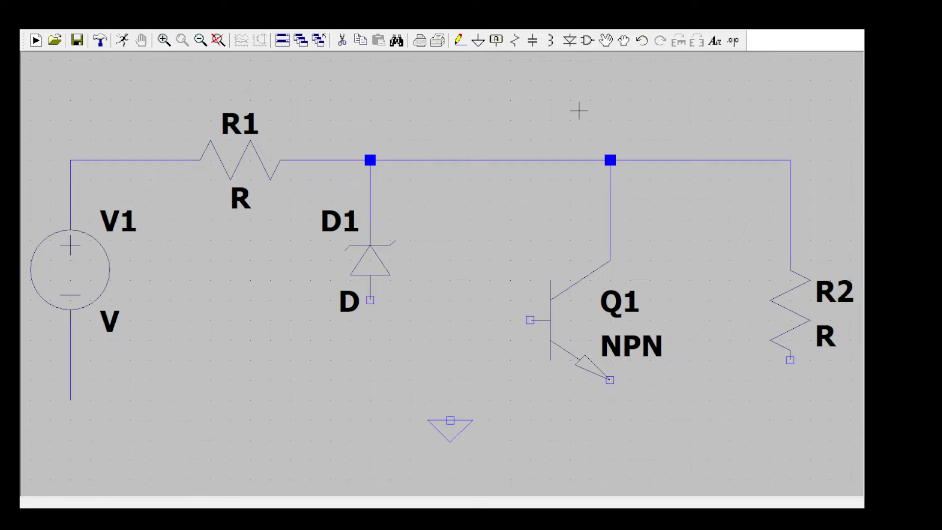
left_click(606, 41)
left_click(450, 422)
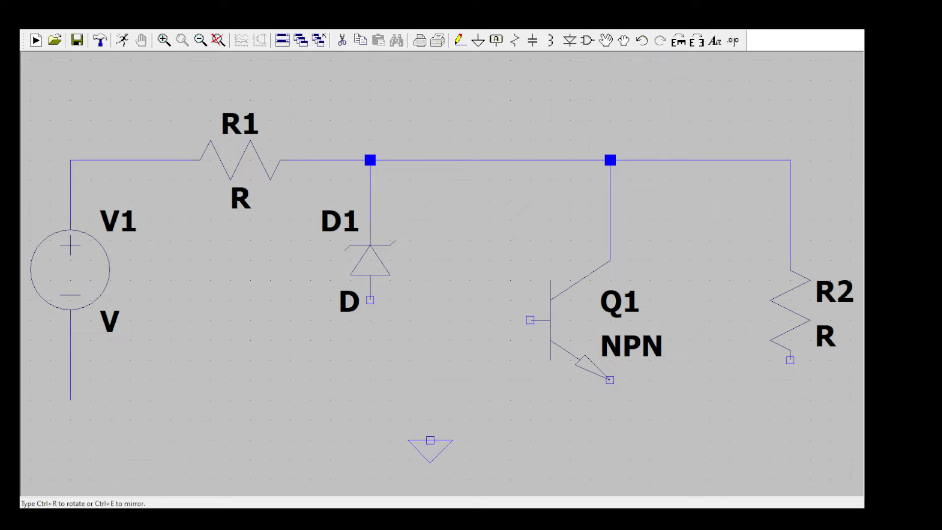
left_click(449, 475)
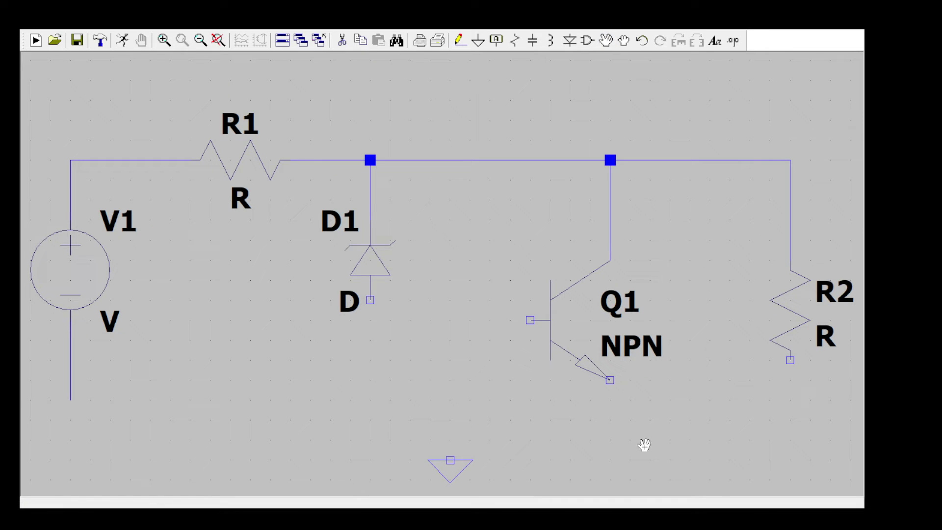
scroll(644, 445, "down", 1)
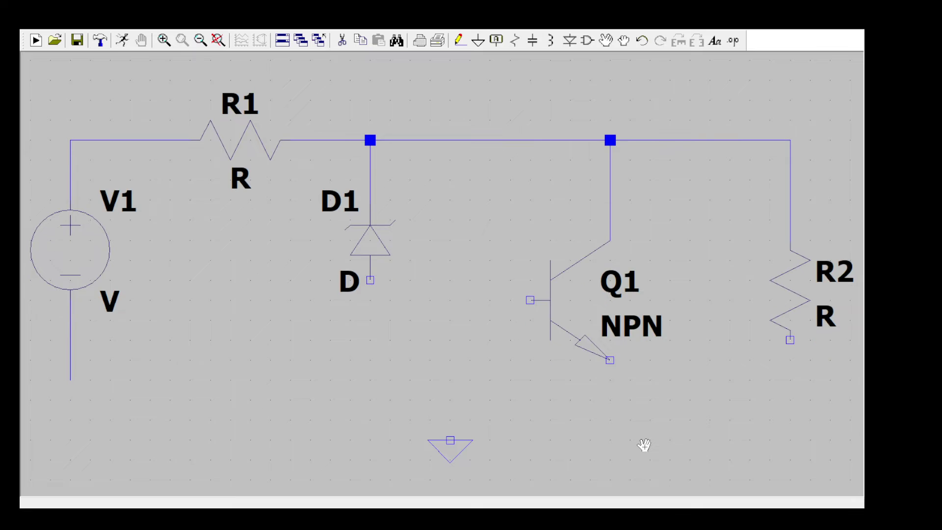
Step: Join D1's lower pin, V1's bottom and R2's bottom with a return wire tied to ground
left_click(460, 41)
left_click(370, 280)
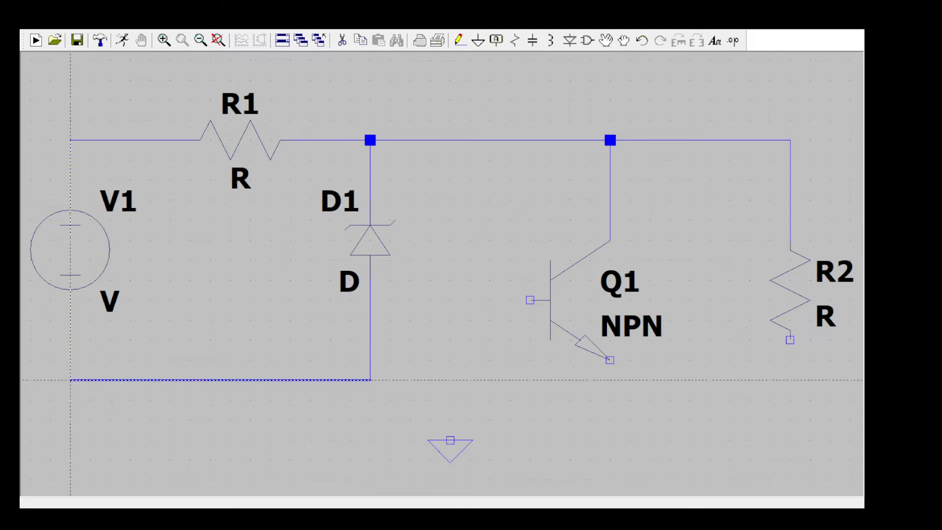
left_click(71, 379)
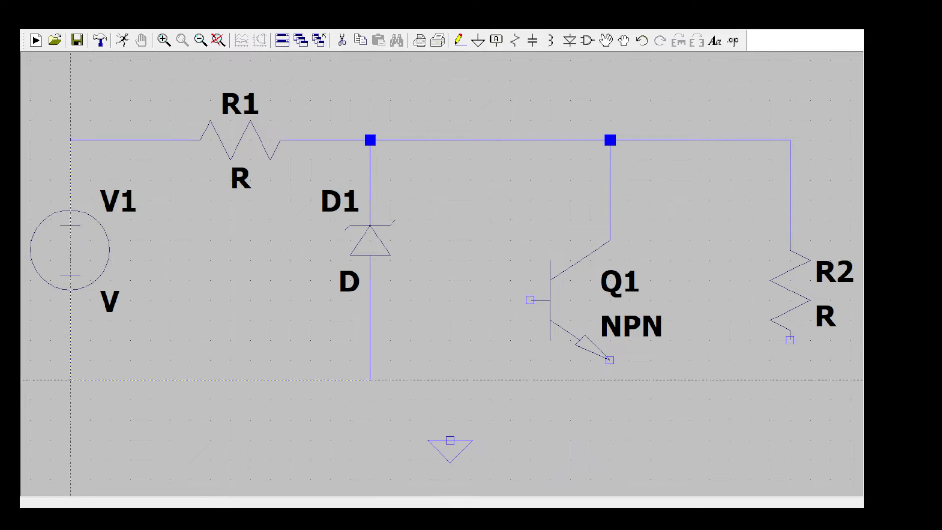
left_click(369, 379)
left_click(610, 379)
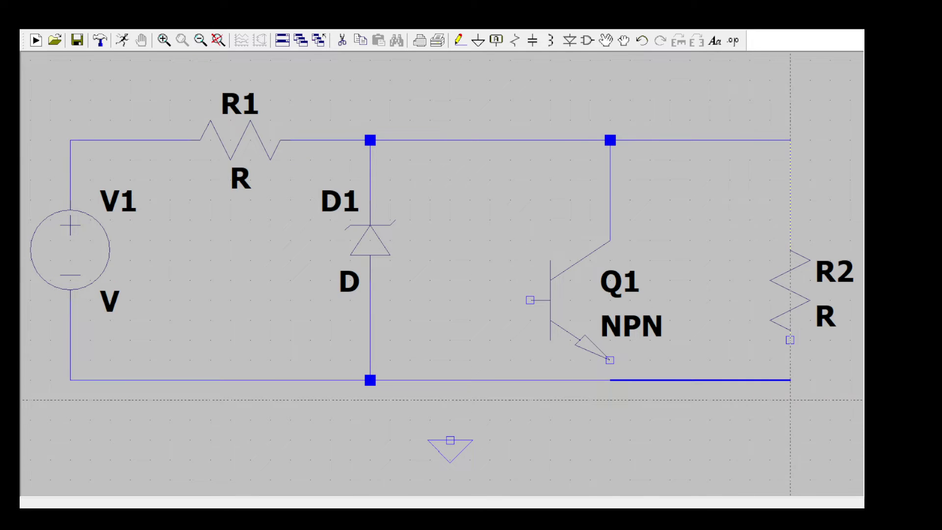
left_click(790, 380)
left_click(790, 339)
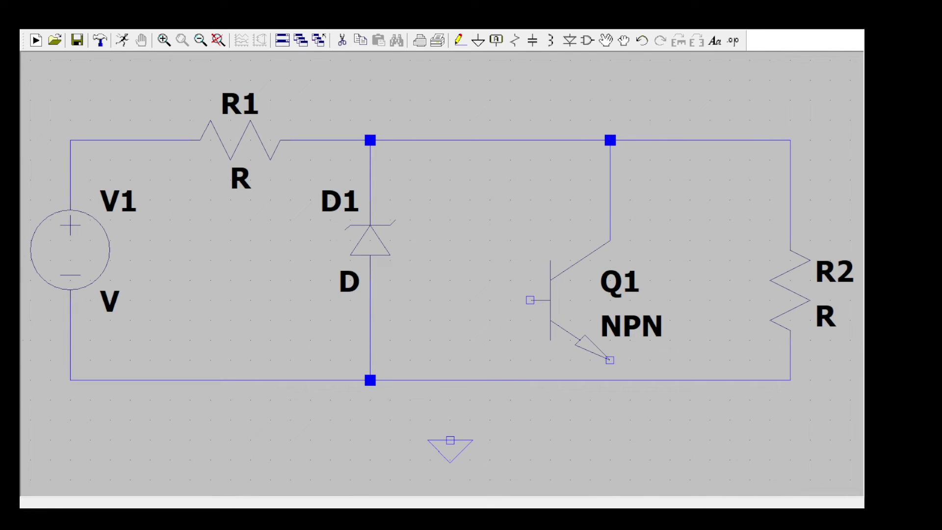
left_click(450, 440)
left_click(450, 379)
Step: Drag Q1 higher with its wires attached and delete the leftover collector wire stub
key("Escape")
left_click(606, 40)
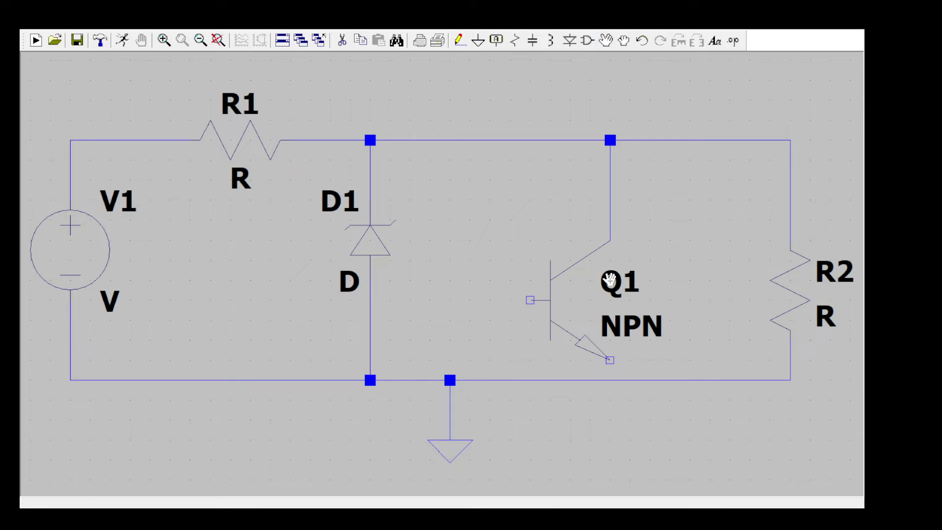
left_click(560, 301)
left_click(617, 256)
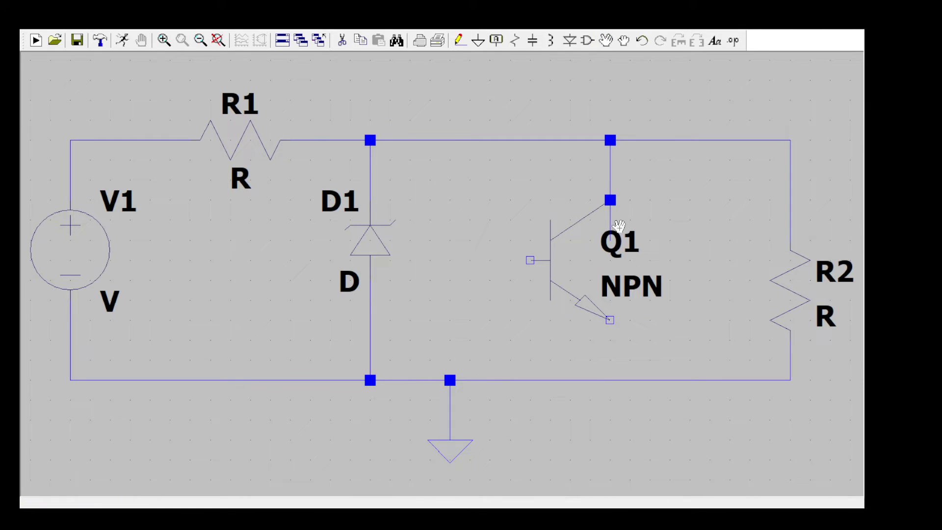
left_click(345, 43)
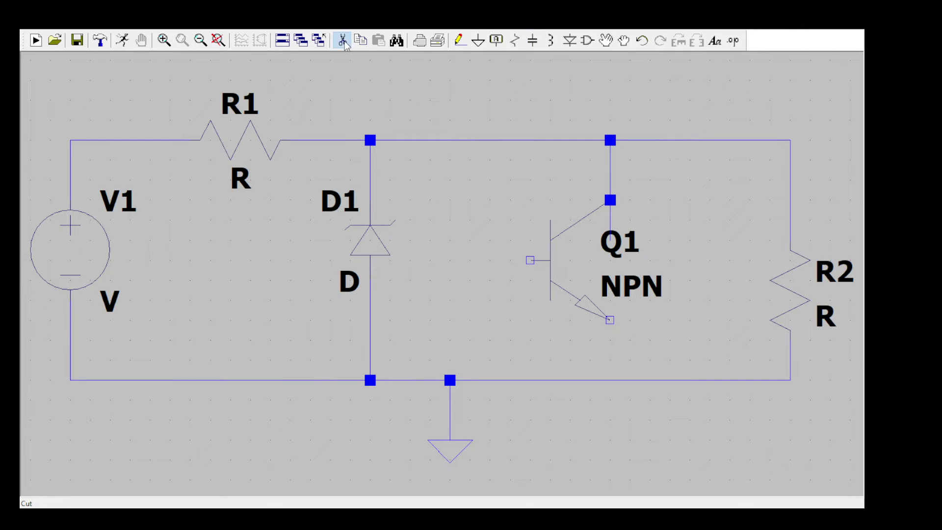
left_click(611, 217)
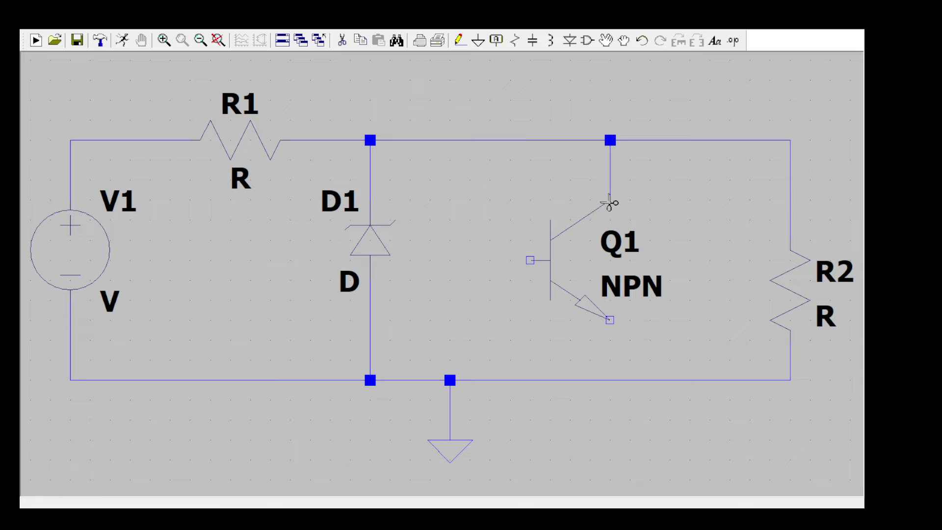
Step: Slide R2 up the right-hand wire, keeping it connected to both rails
key("Escape")
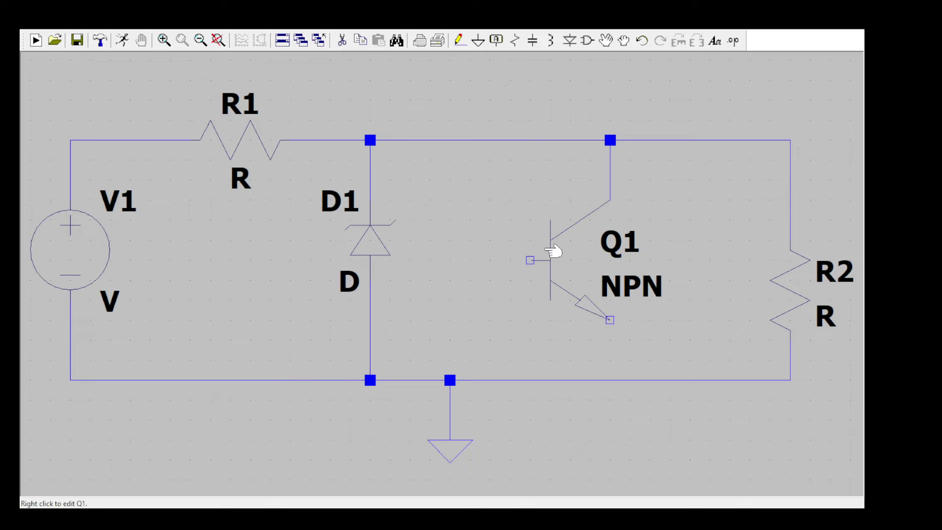
left_click(606, 40)
left_click(791, 289)
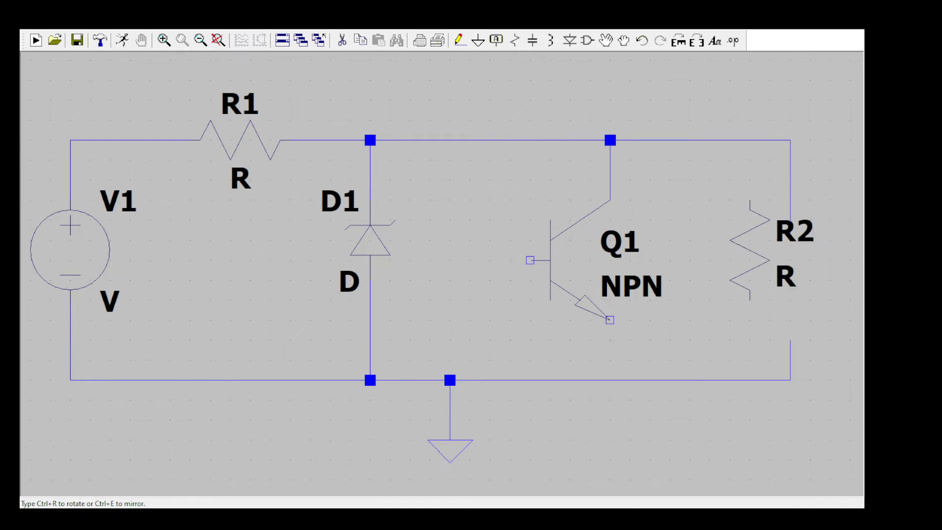
left_click(790, 289)
key("Escape")
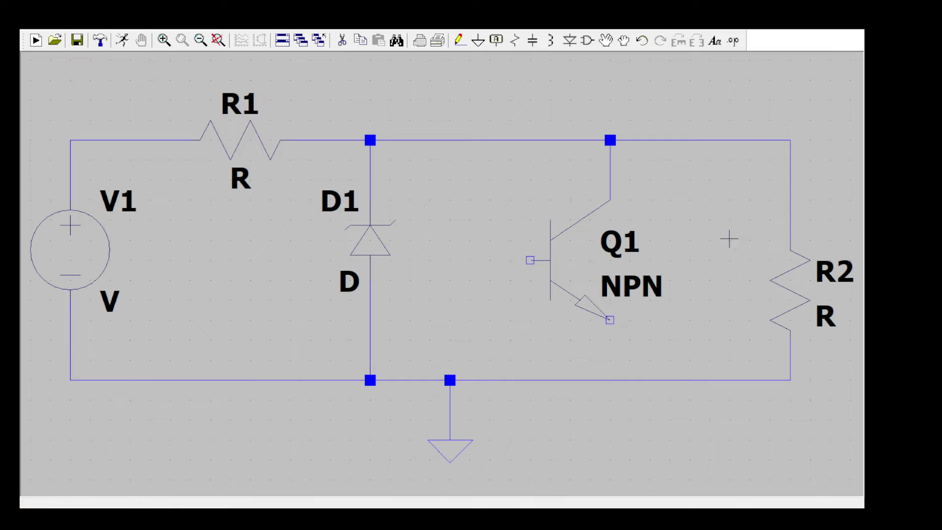
left_click(625, 42)
left_click_drag(785, 286, 785, 245)
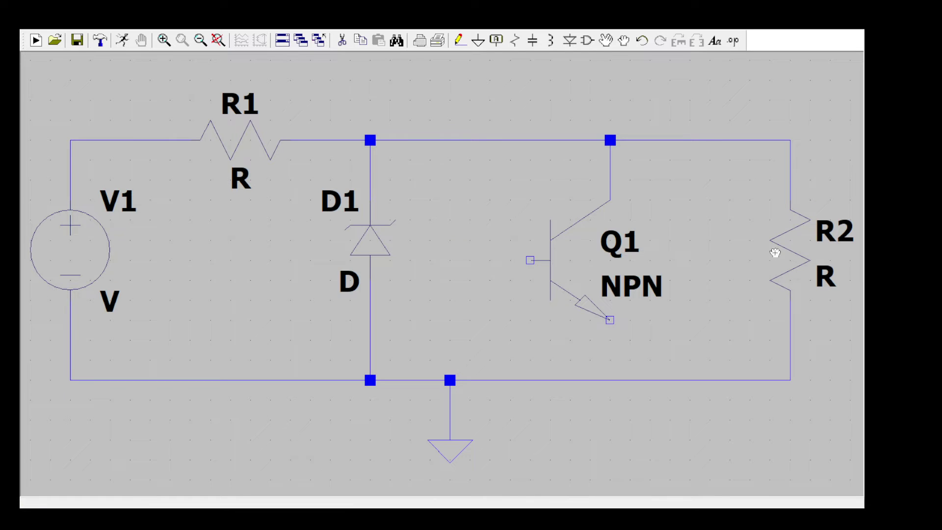
Step: Draw a wire from Q1's emitter down to the bottom wire
left_click(459, 41)
left_click(610, 320)
left_click(610, 380)
Step: Raise zener D1 with its wires still attached
left_click(624, 41)
left_click(369, 247)
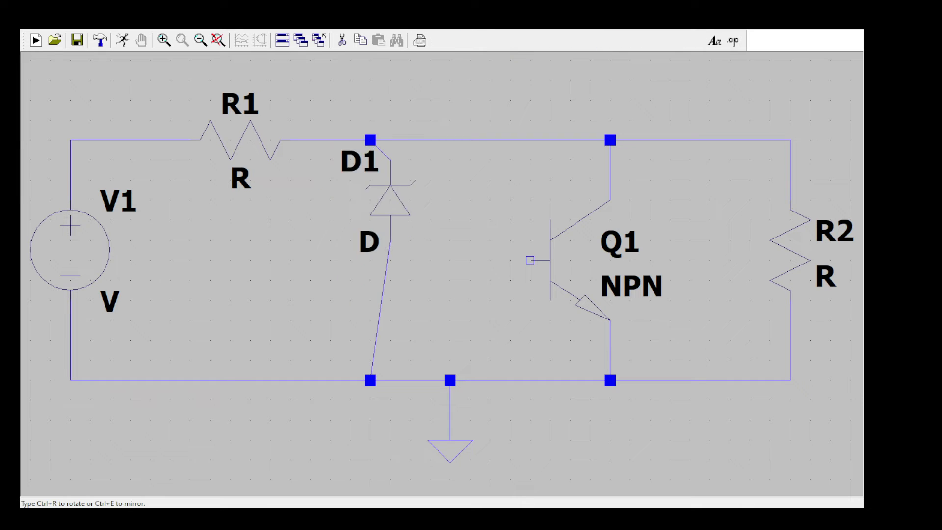
left_click(374, 209)
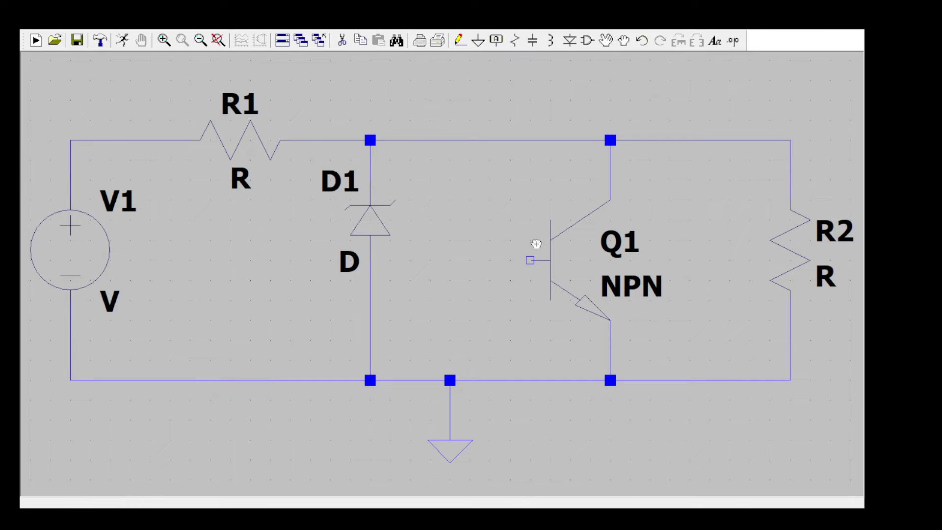
Step: Wire Q1's base across to D1's lower node, then grab that wire to lower it
left_click(459, 40)
left_click(530, 260)
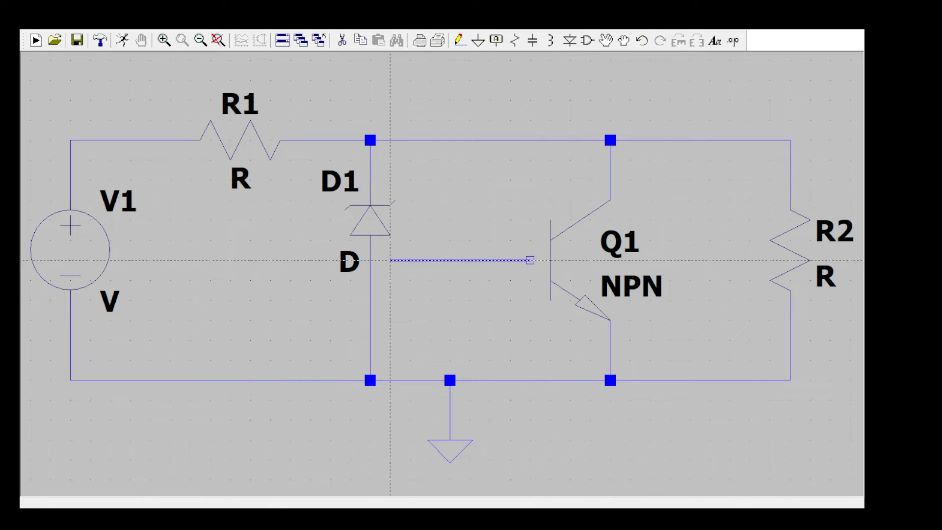
left_click(370, 260)
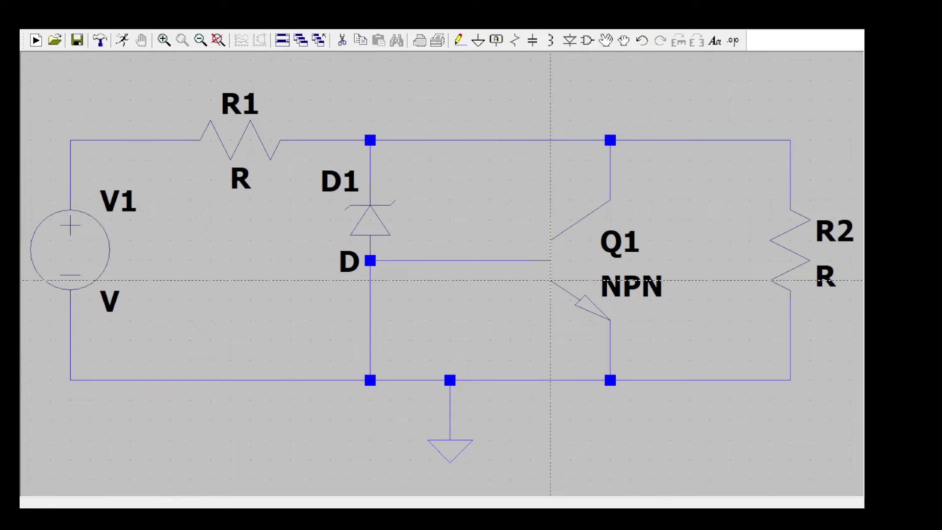
key("Escape")
left_click(624, 40)
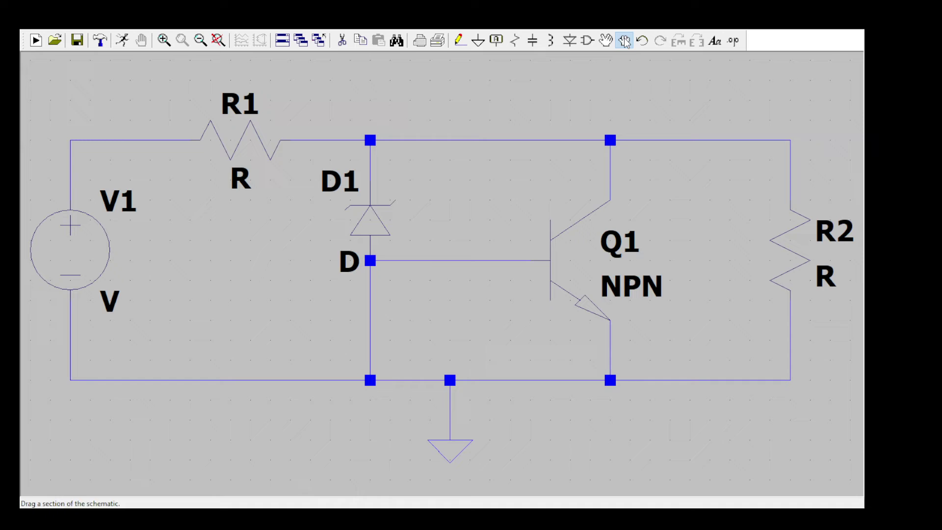
left_click(429, 261)
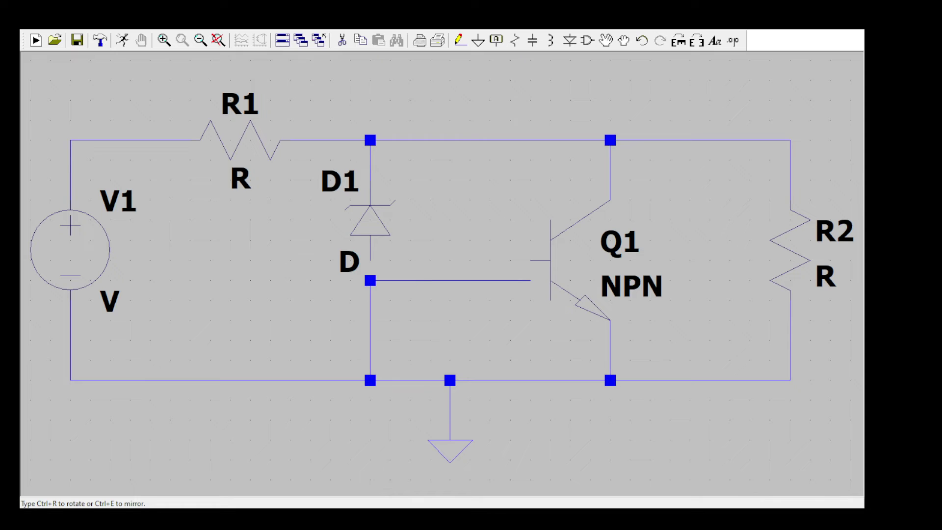
Step: Lower the base wire and move Q1 down so its base lines up with the wire
left_click(421, 278)
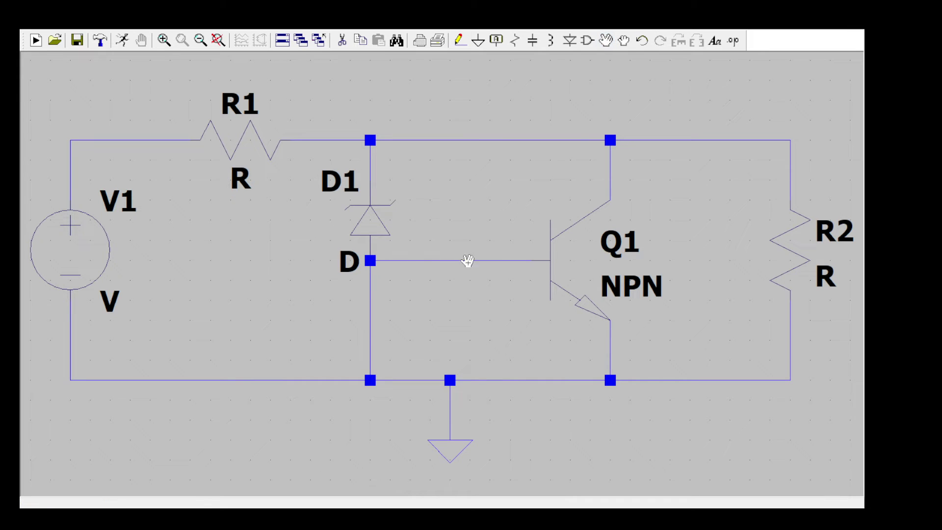
left_click(416, 260)
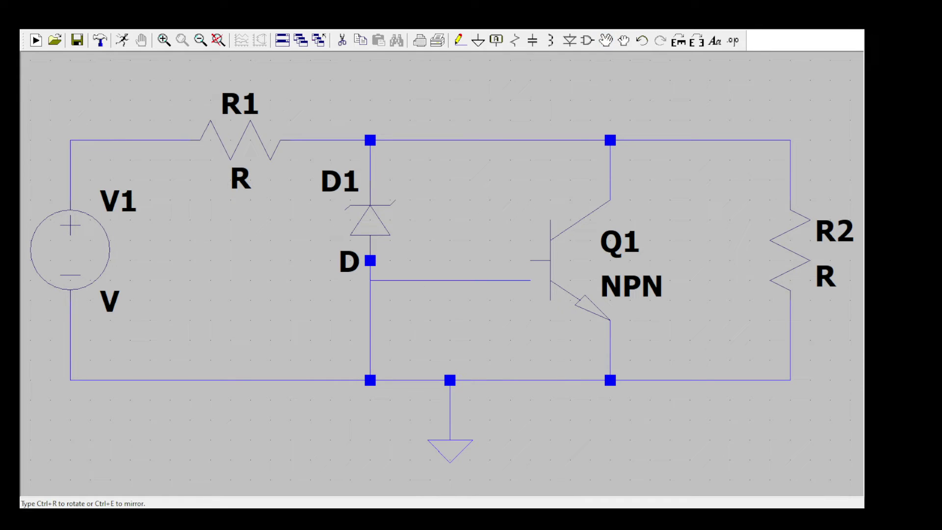
left_click(417, 280)
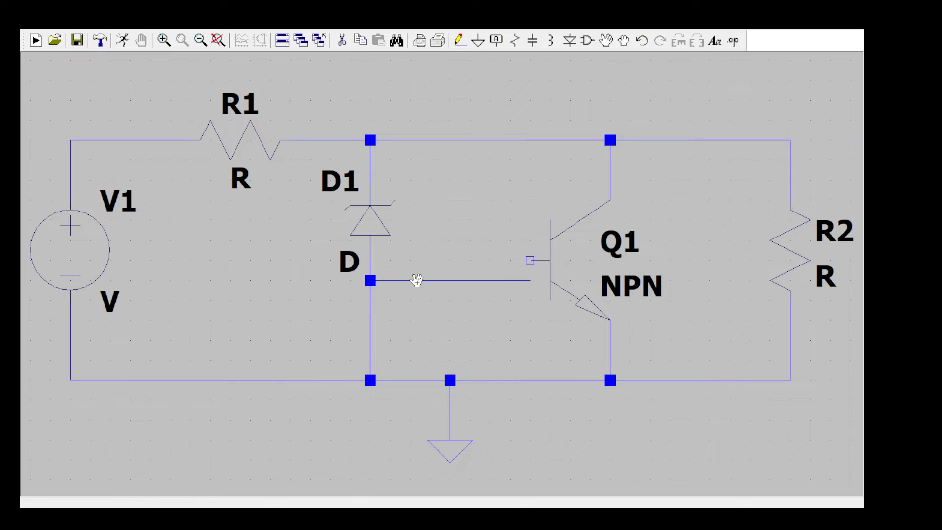
left_click(583, 229)
left_click(584, 238)
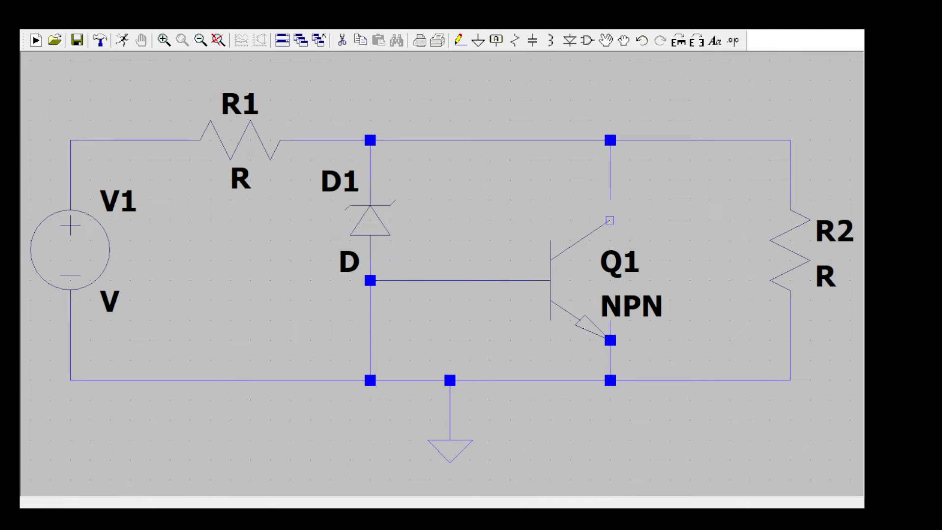
Step: Run a wire from Q1's collector up to the top rail
left_click(459, 41)
left_click(610, 221)
left_click(610, 140)
right_click(630, 340)
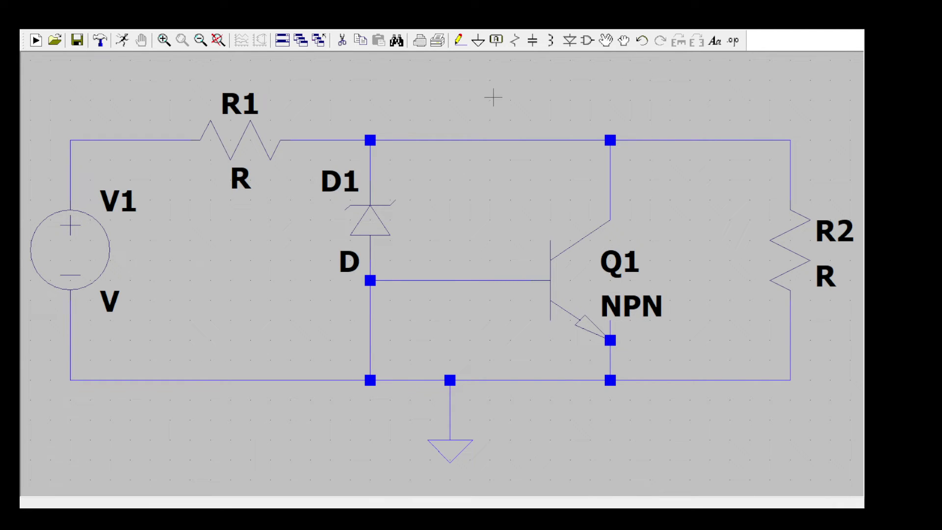
Step: Delete the stray wire stub above Q1's emitter
left_click(347, 44)
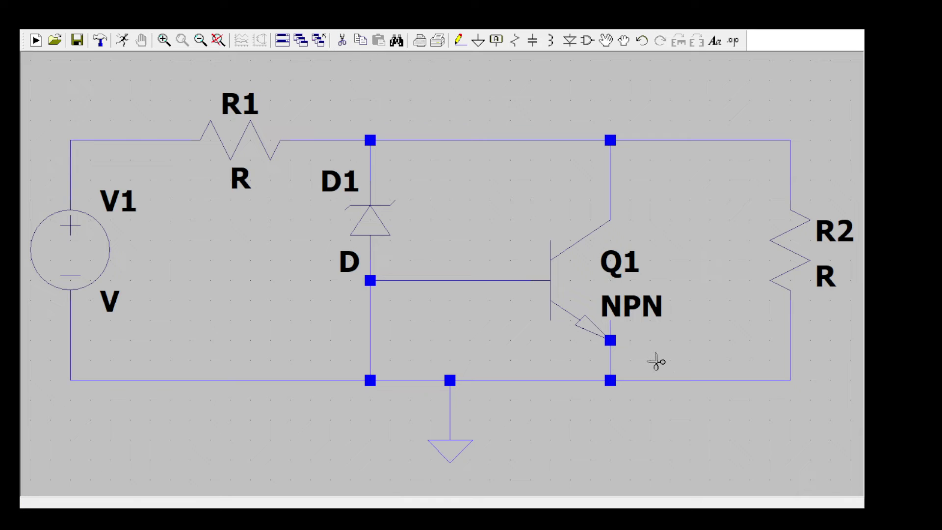
left_click(610, 326)
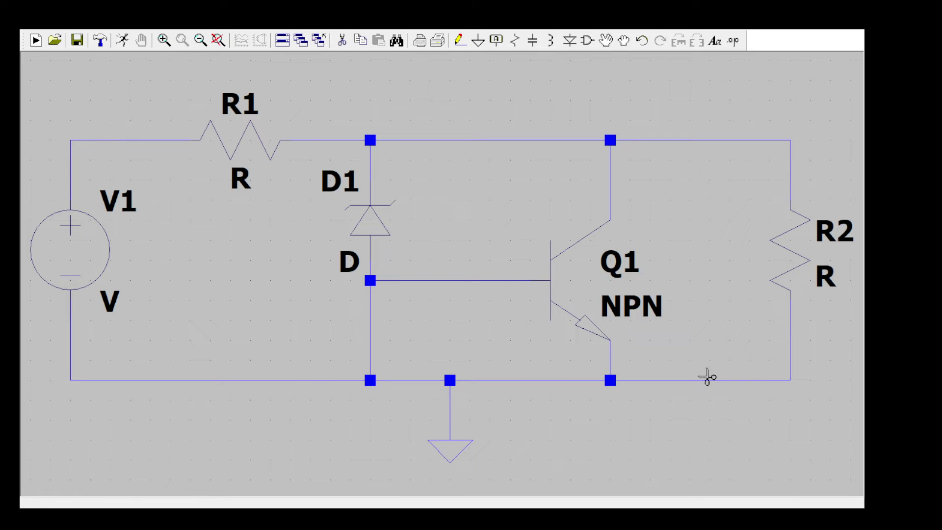
right_click(725, 442)
Step: Raise the ground closer to the bottom rail and shift R1 left on the top rail
left_click(607, 41)
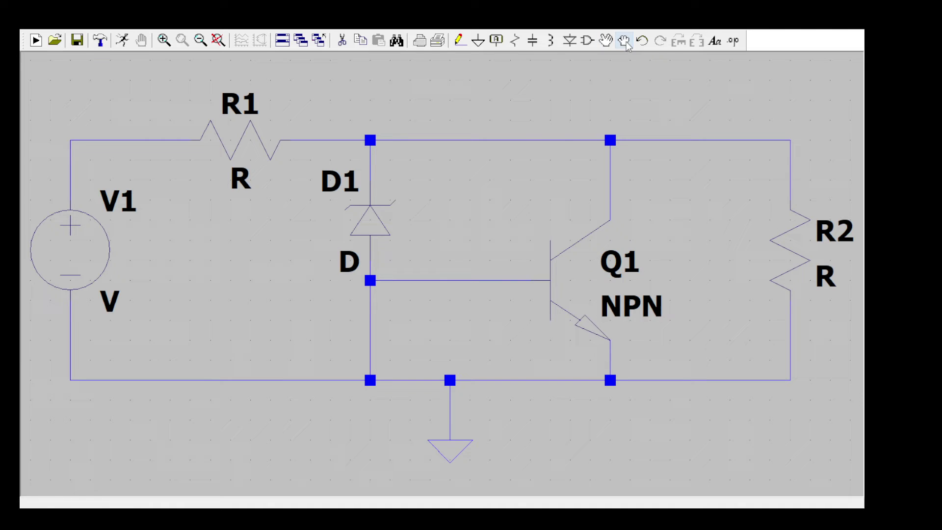
left_click(444, 426)
left_click(452, 424)
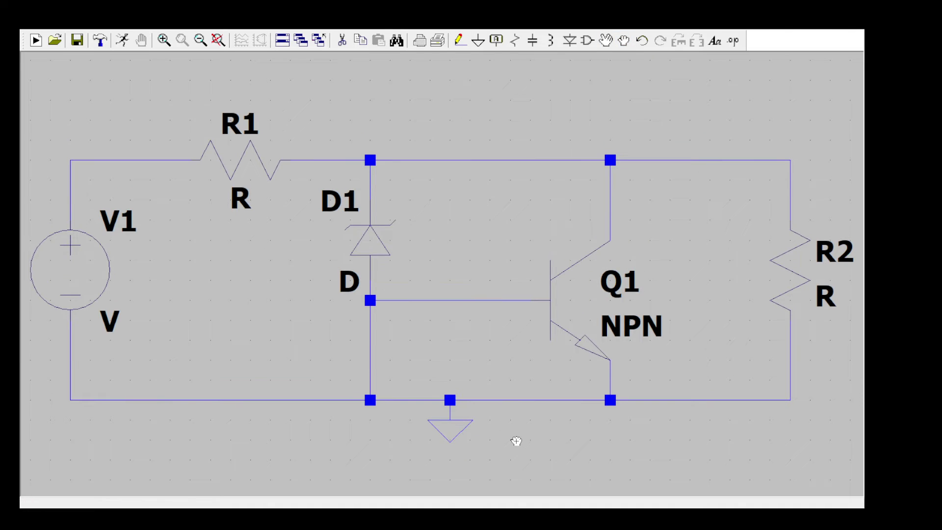
left_click(237, 158)
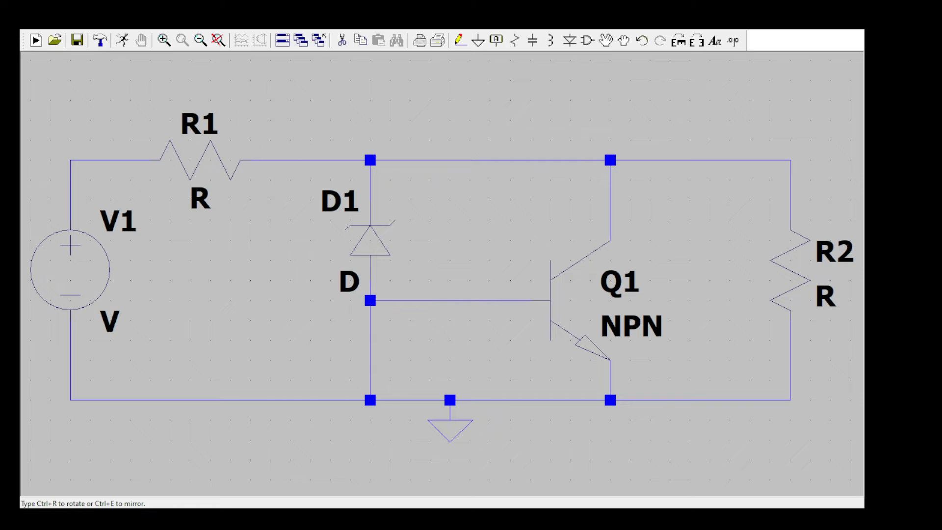
left_click(217, 158)
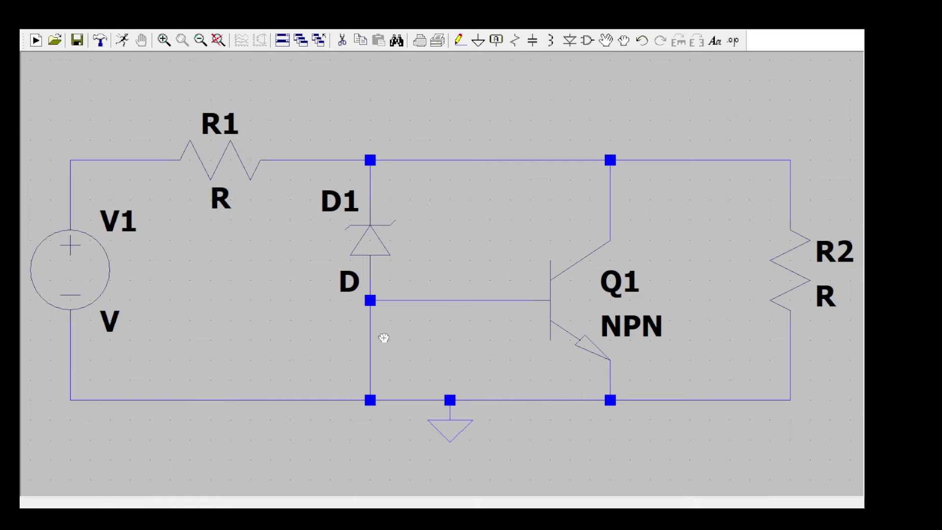
left_click(78, 273)
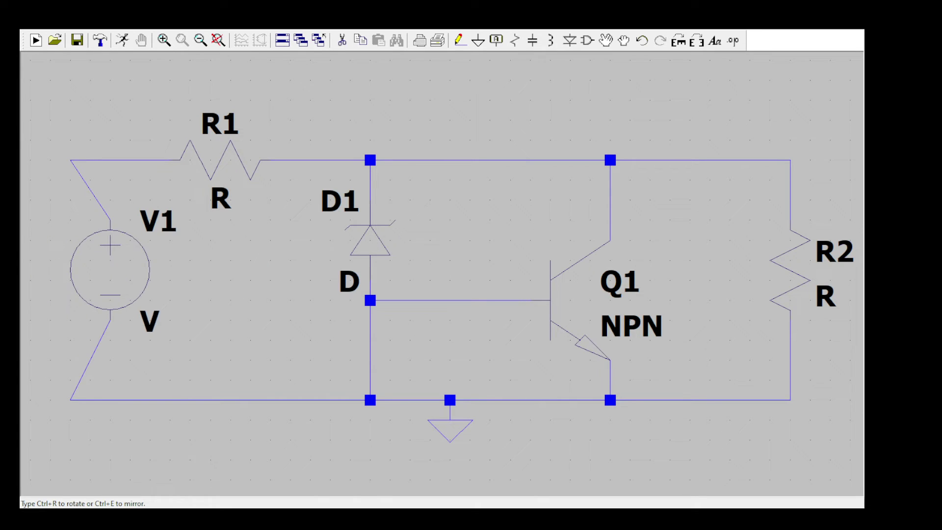
left_click(77, 276)
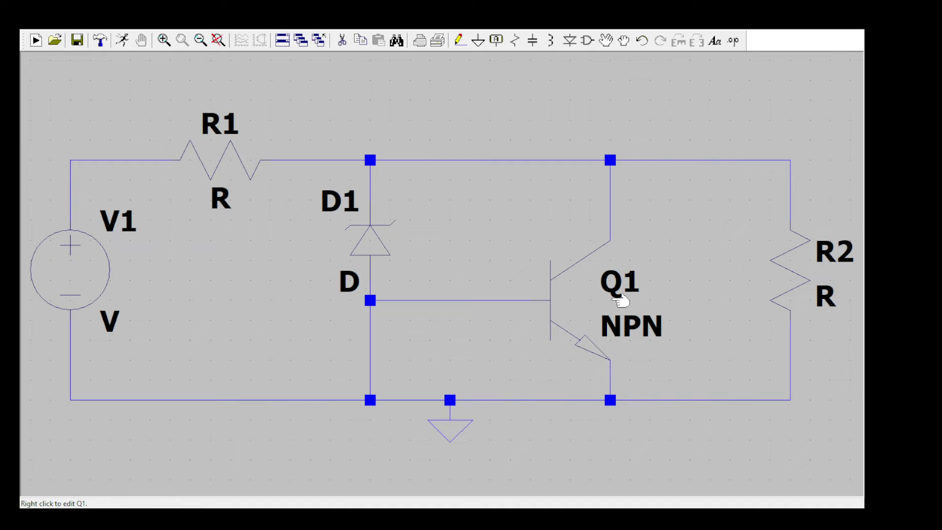
Step: Give zener diode D1 the BZX84C10L model from its right-click settings
right_click(366, 244)
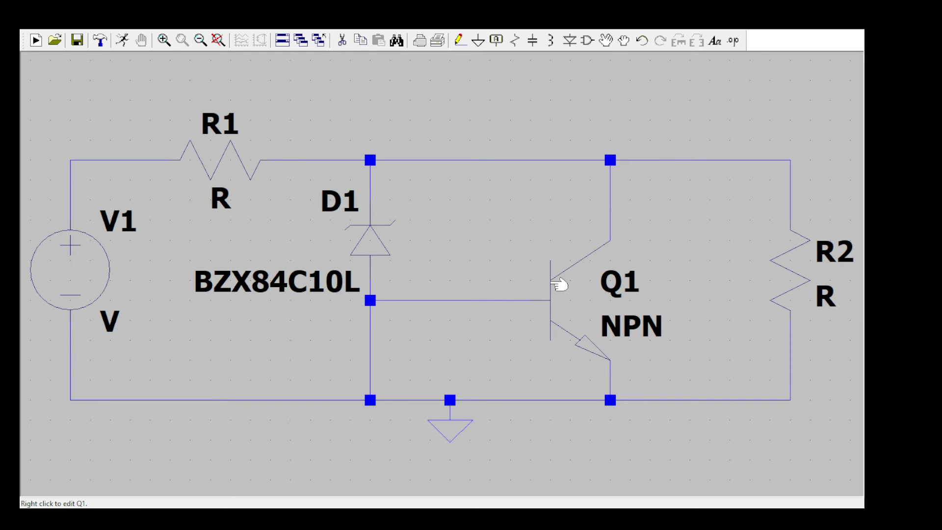
Step: Give transistor Q1 the 2N2222 model from its right-click settings
right_click(562, 297)
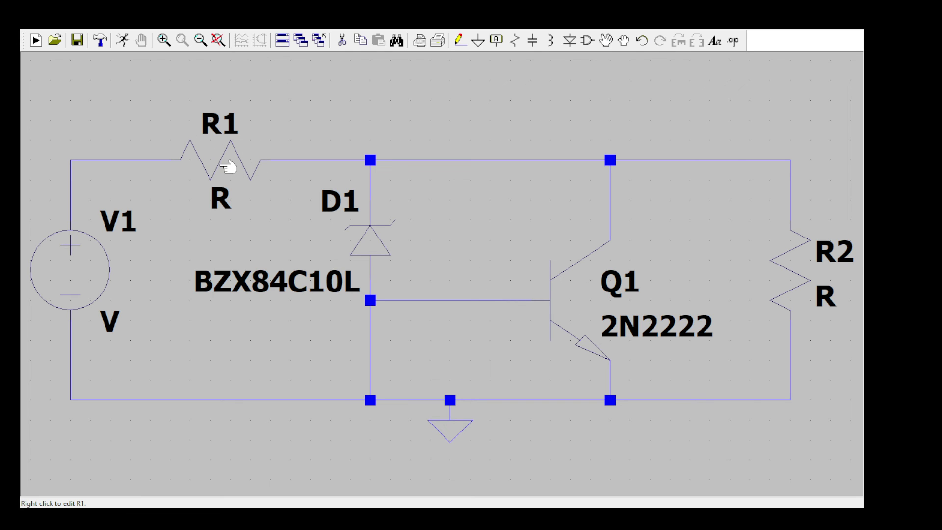
Step: Enter 10k as R2's resistance, then reopen R2's settings
right_click(795, 263)
key("Return")
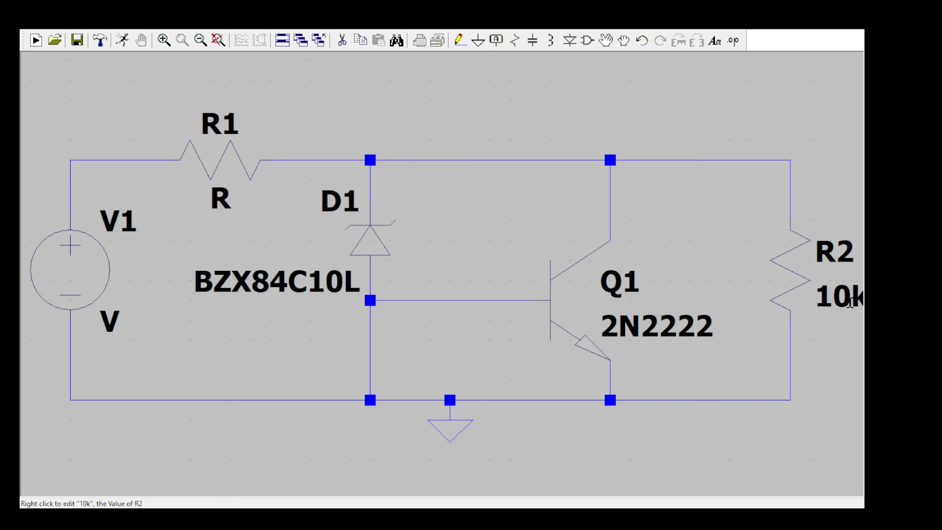
right_click(790, 277)
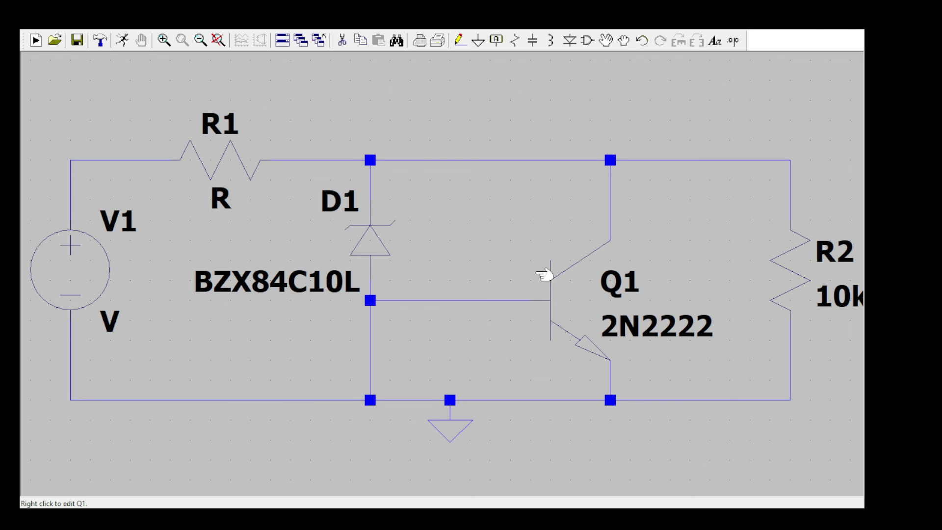
Step: Enter 25 as V1's DC voltage in its value editor
scroll(546, 270, "down", 1)
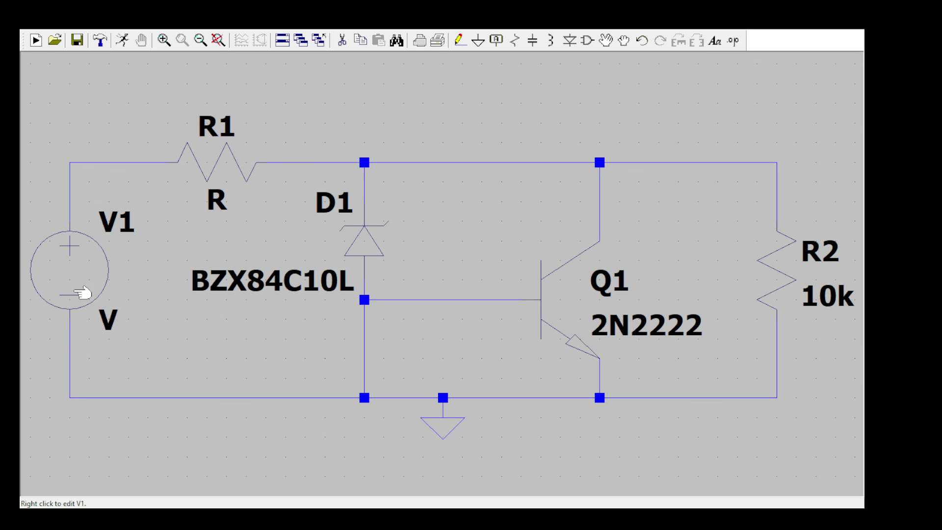
right_click(86, 272)
left_click(522, 248)
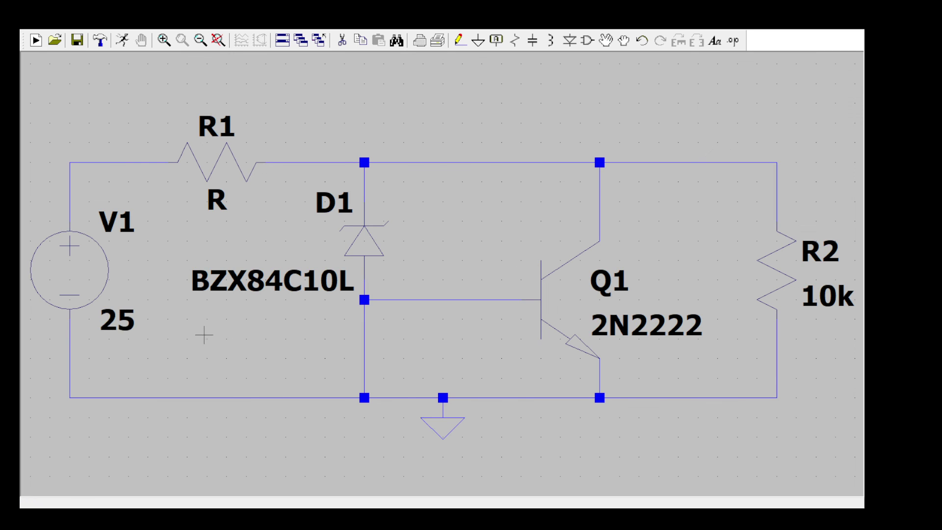